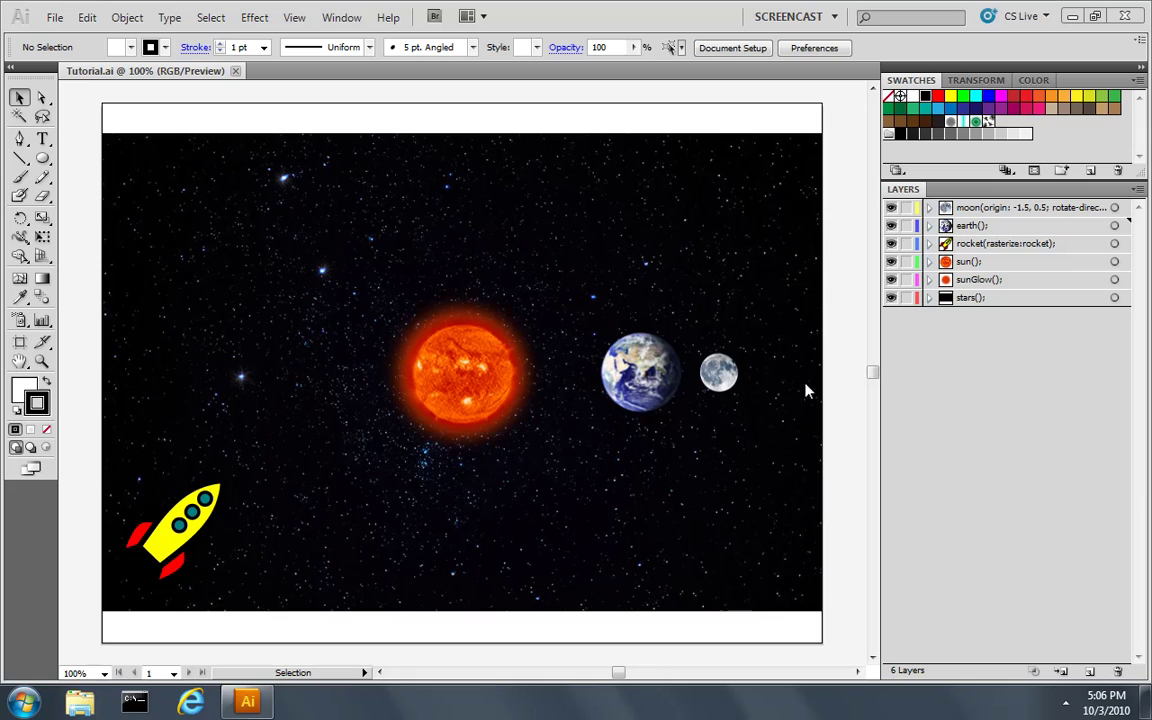
Add a layer above earth named 'earthOrbit(type: animation; direction: forward; duration: 10);'.
left_click(995, 227)
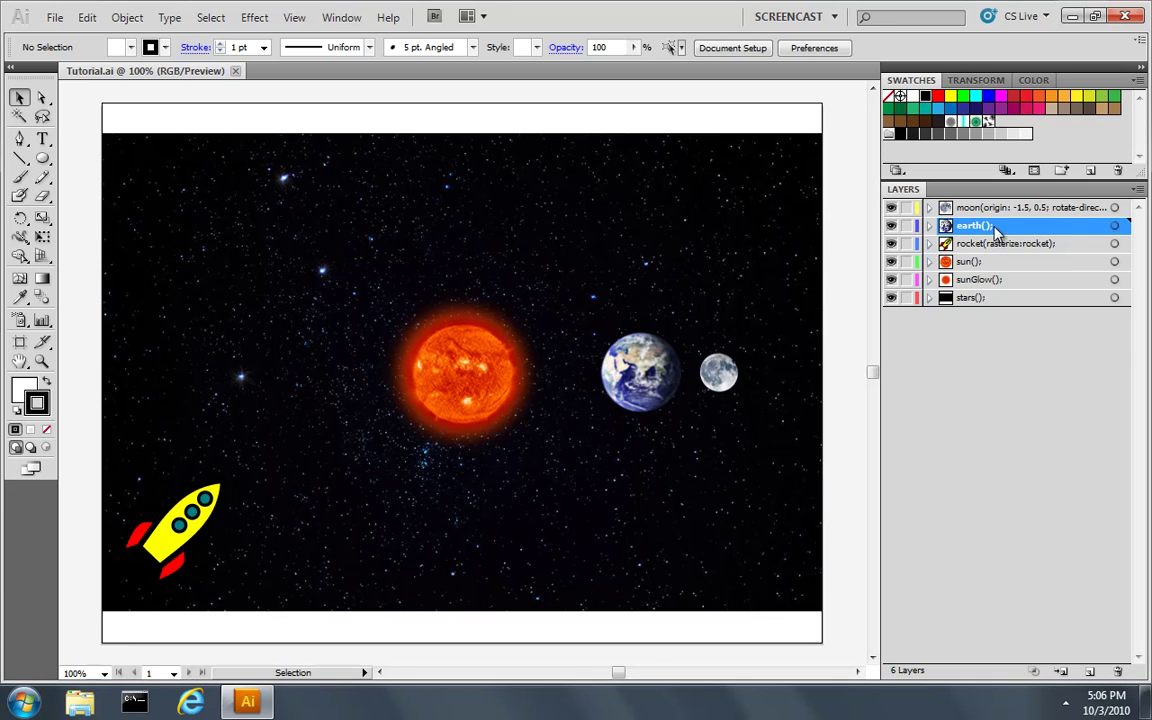
left_click(1090, 671)
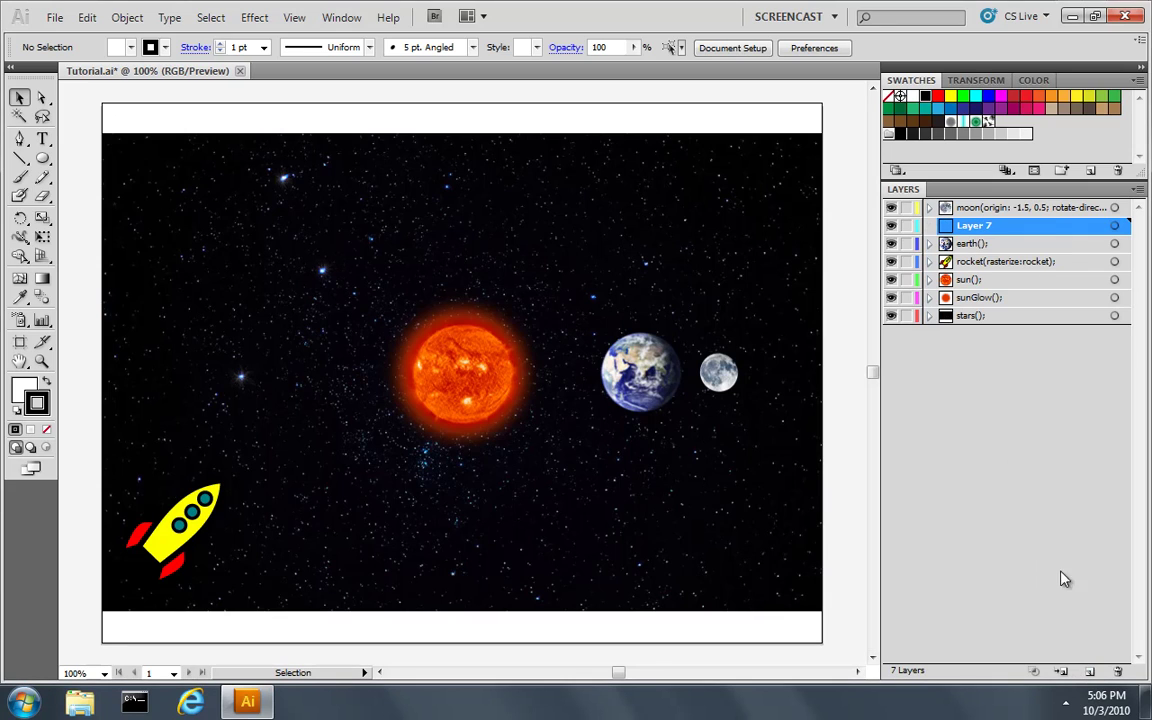
double_click(987, 234)
type("ear")
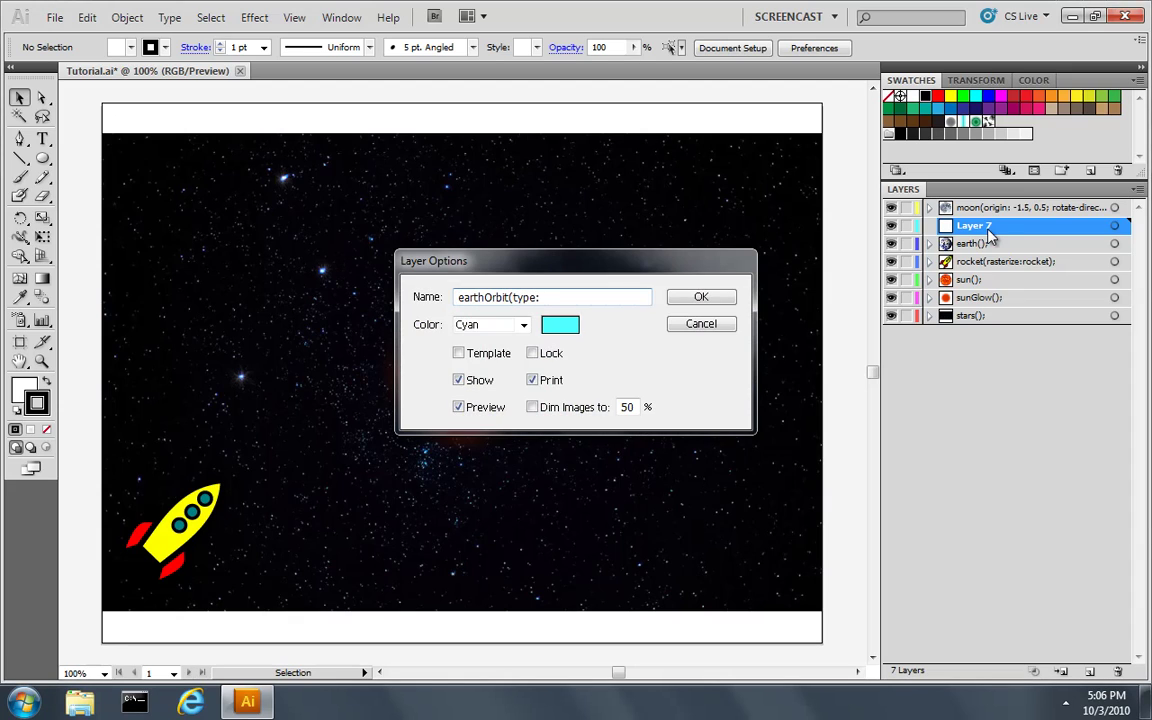
type("thOrbit(type: animation; ")
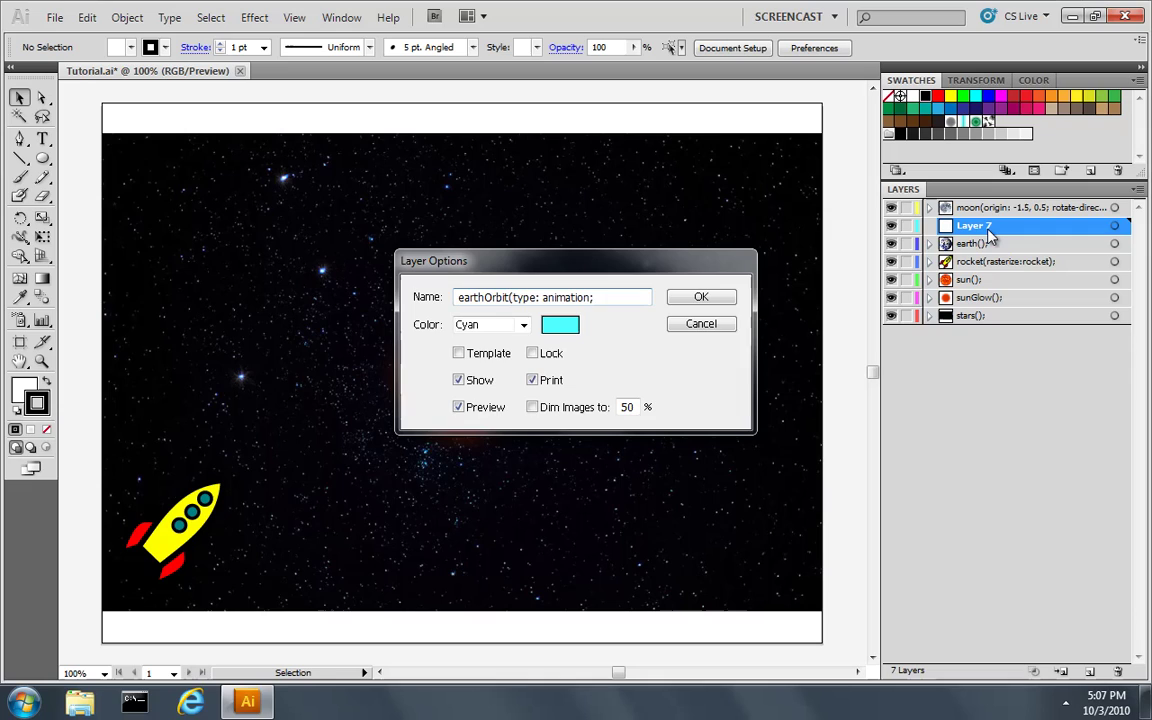
type("direction: forw")
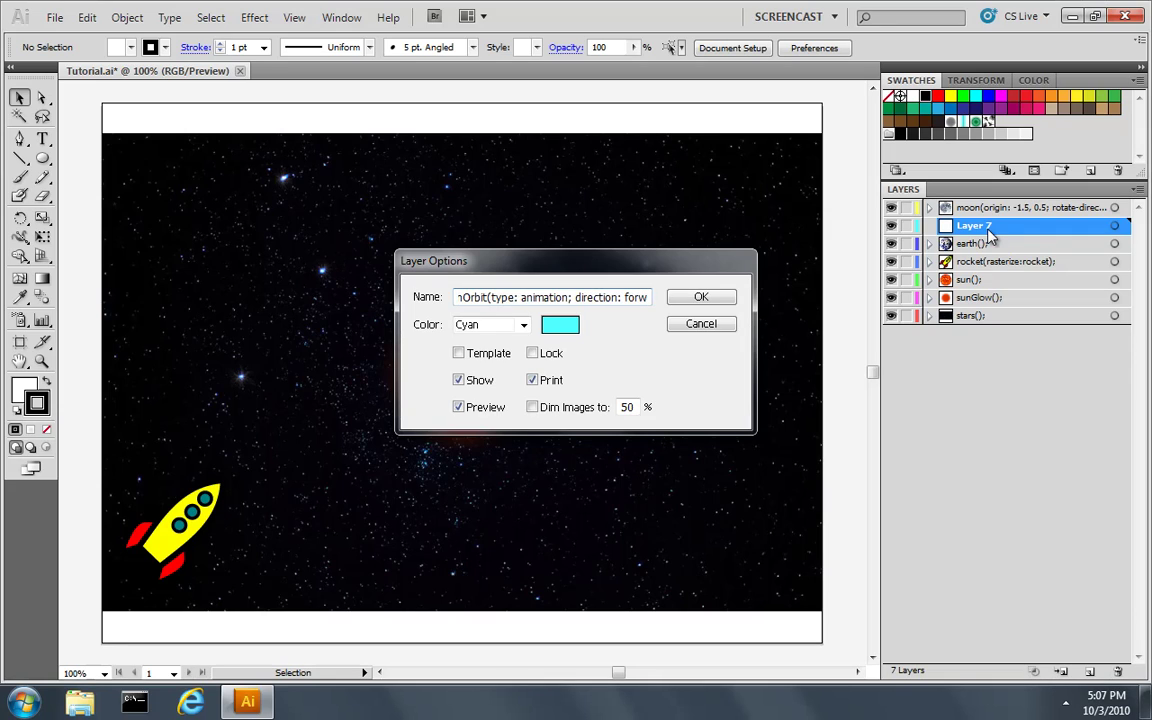
type("ard; duration: 10);")
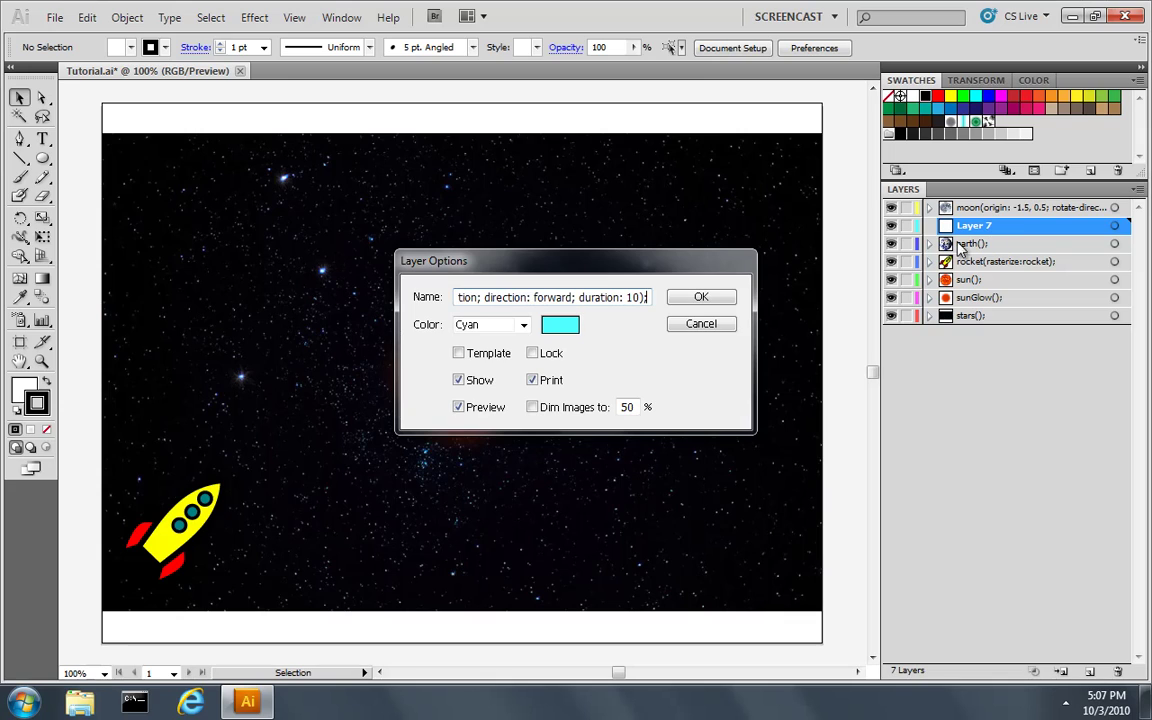
left_click(725, 299)
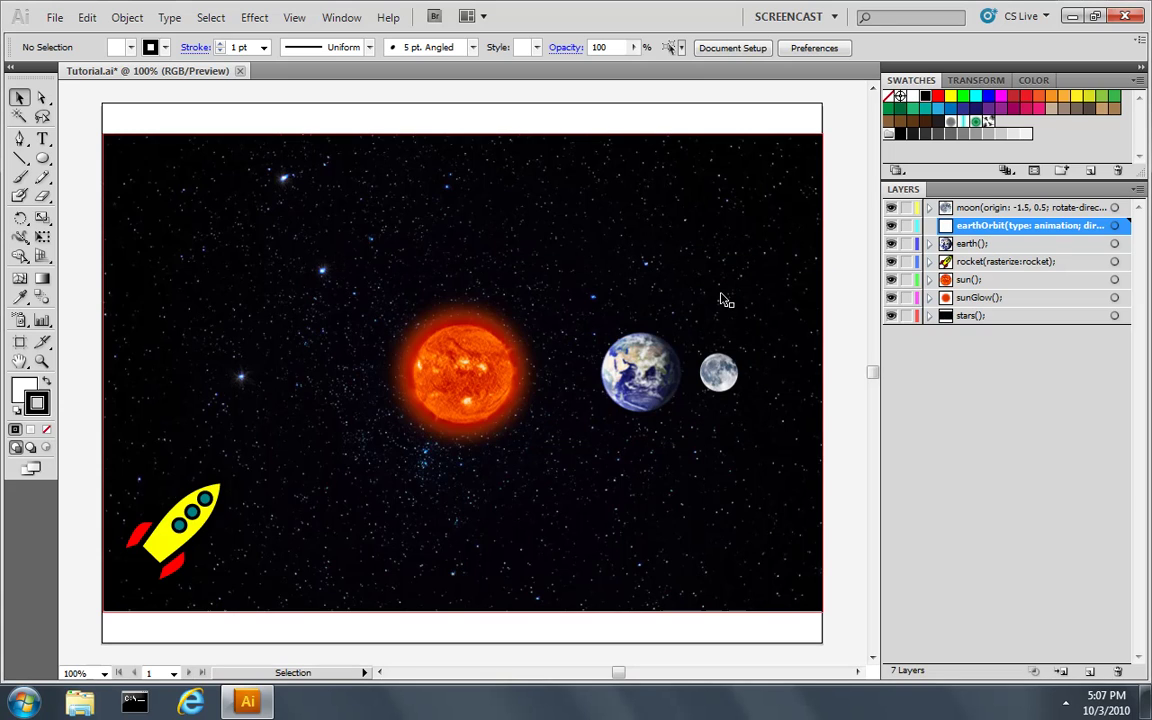
Draw a 368 pt circle from the sun's centre through the earth, with no fill and light grey stroke.
left_click(42, 158)
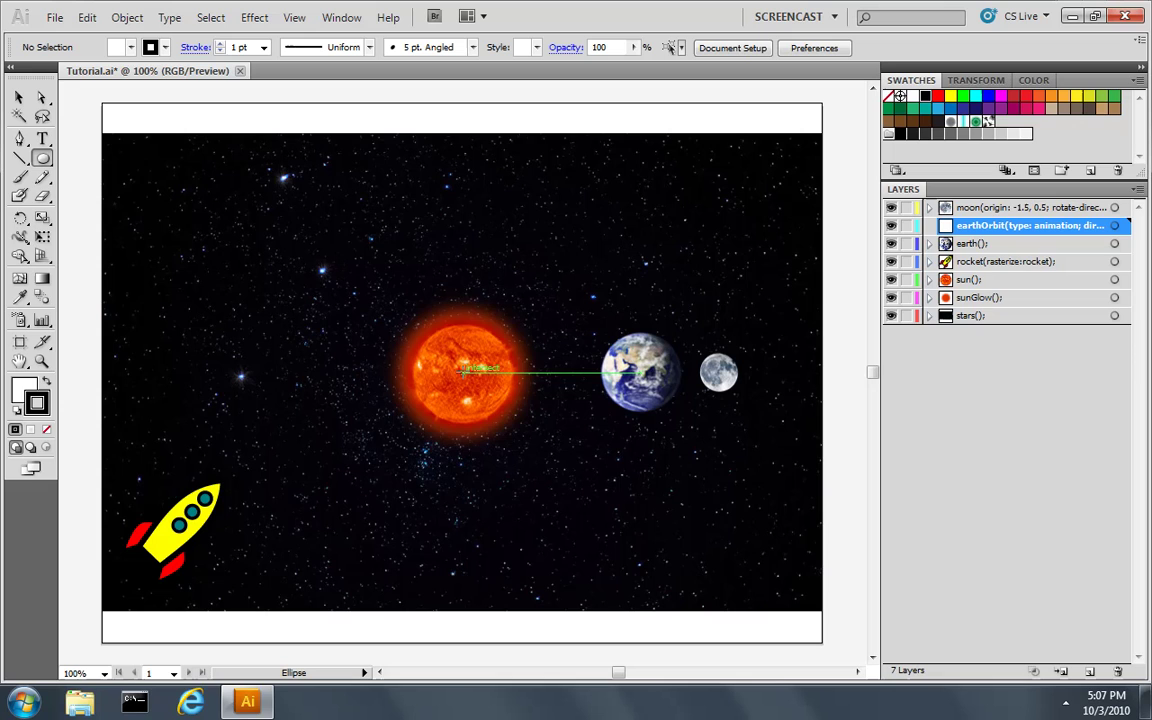
left_click_drag(463, 371, 640, 511)
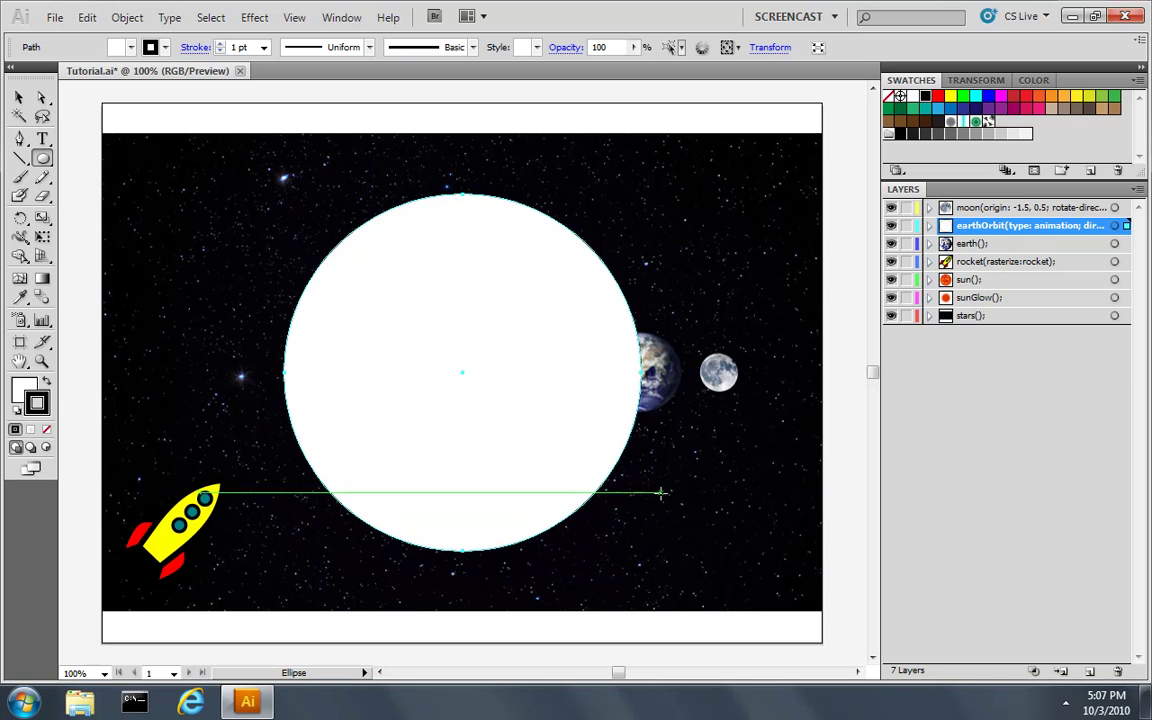
left_click(20, 390)
left_click(46, 431)
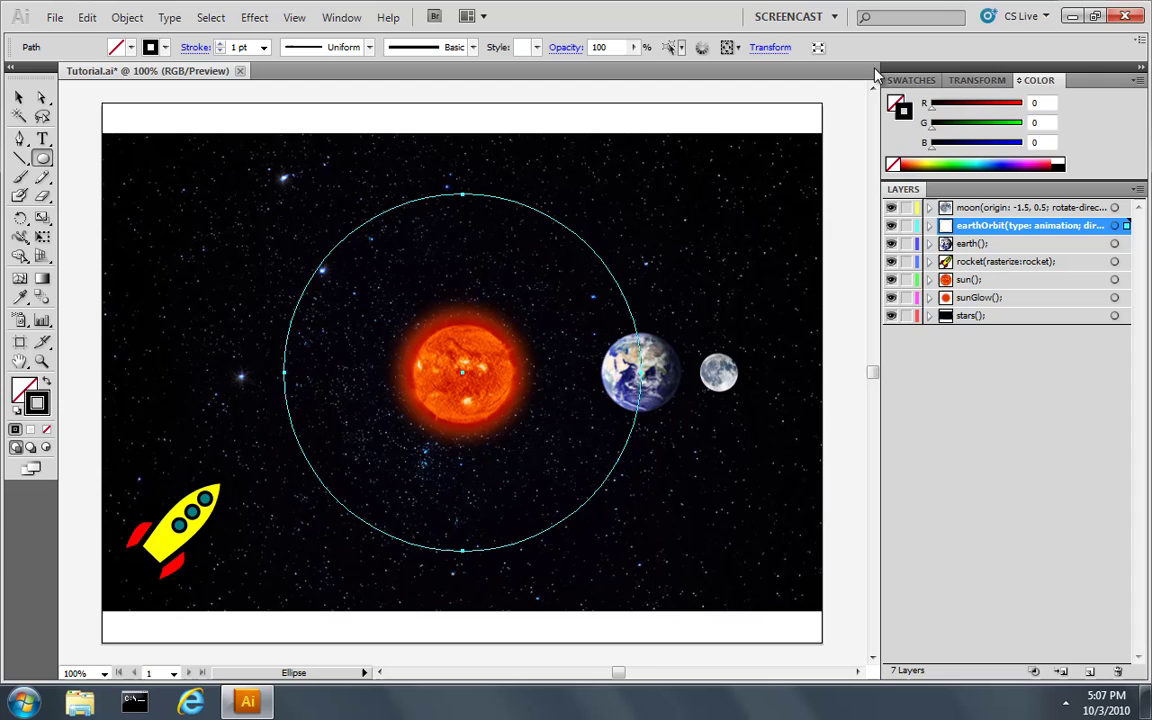
left_click(914, 80)
left_click(987, 133)
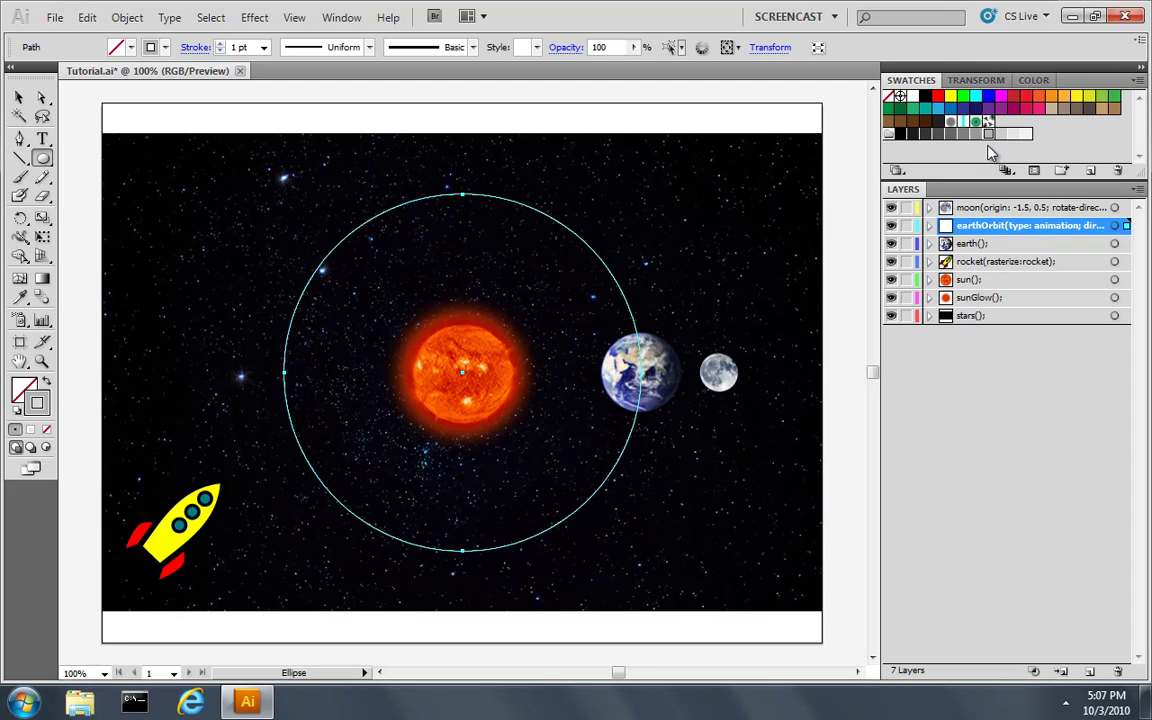
Append '; animation: earthOrbit' to the earth layer's name.
double_click(972, 244)
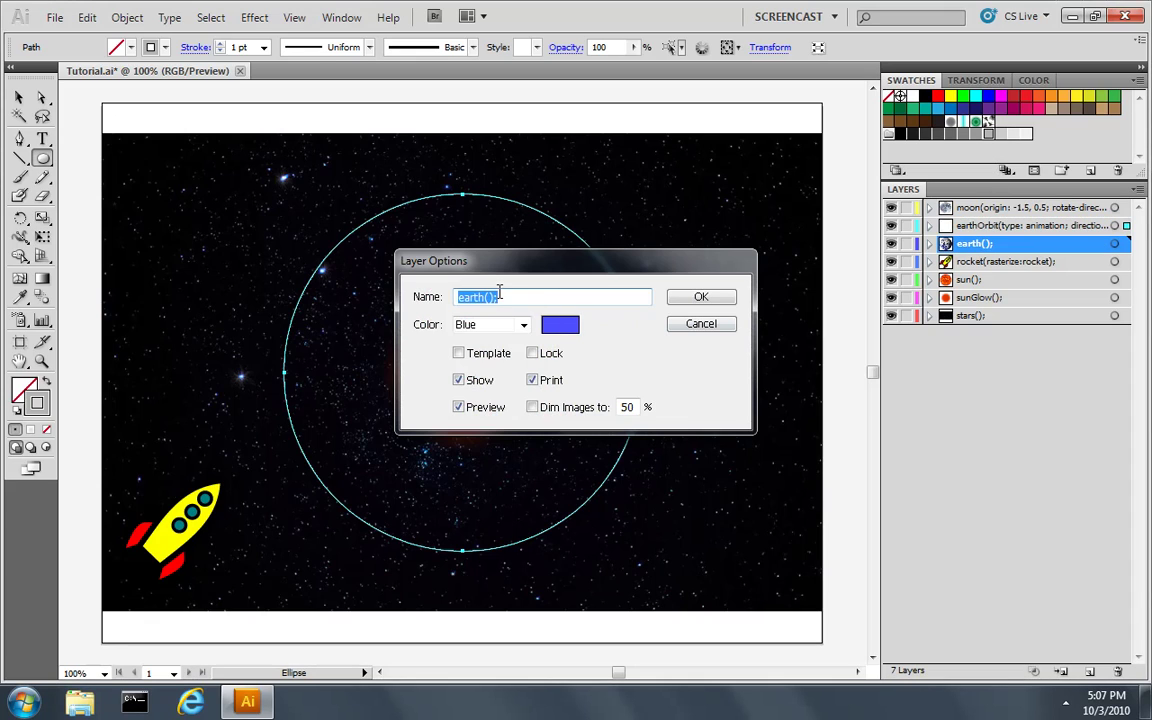
left_click(493, 297)
type("; anim")
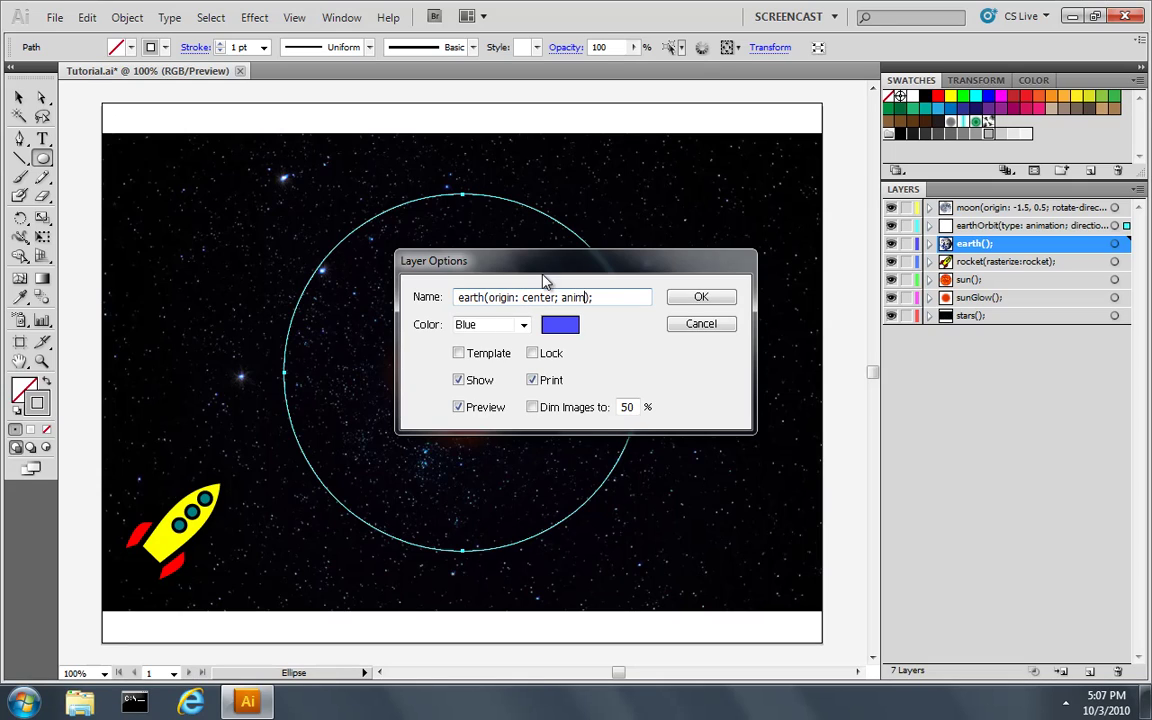
type("ation: earthOrbit")
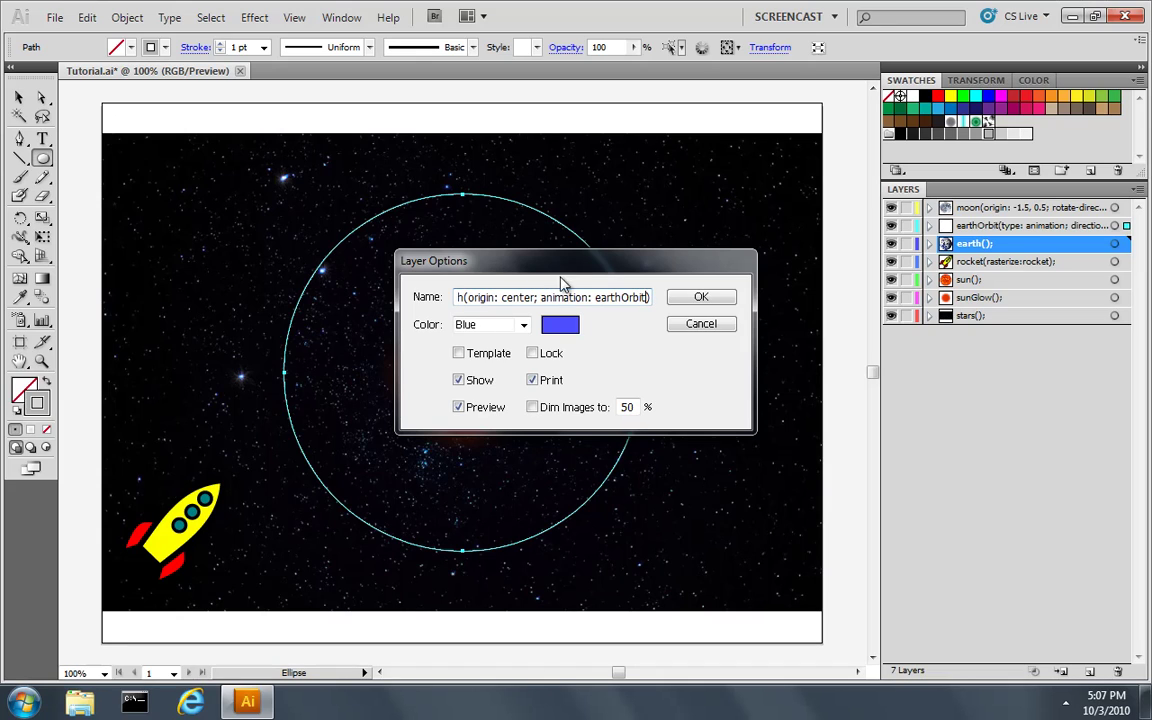
left_click(701, 298)
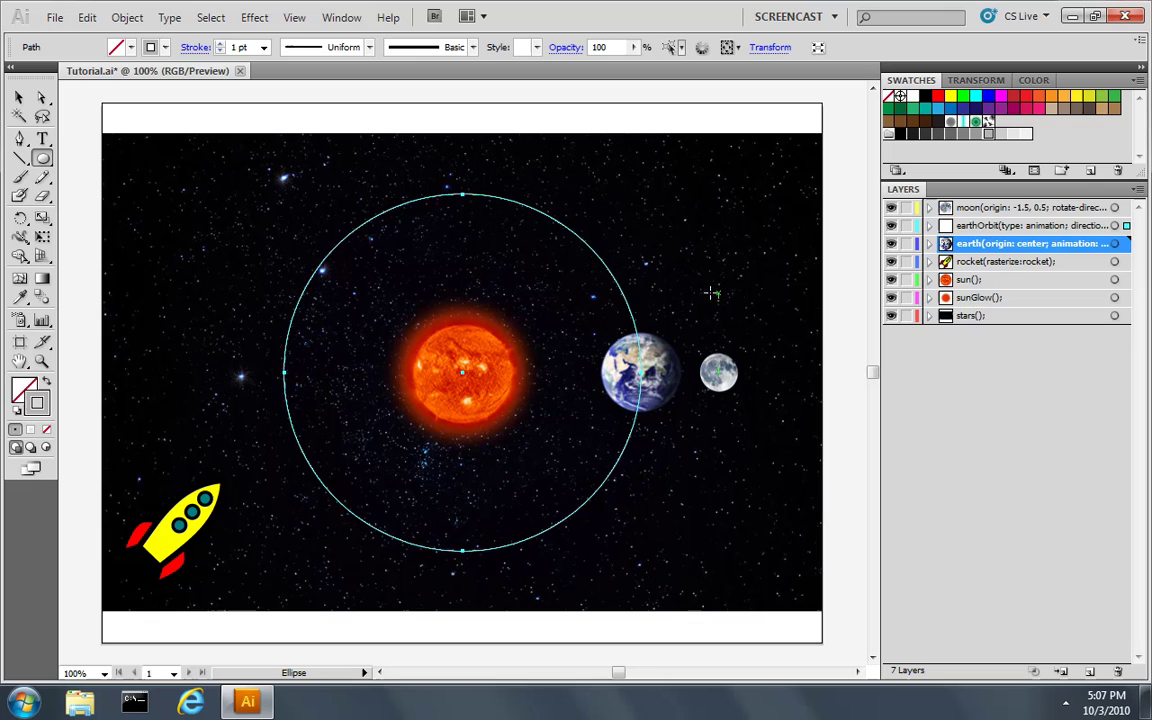
Append '; animation: earthOrbit' to the moon layer's name.
double_click(990, 210)
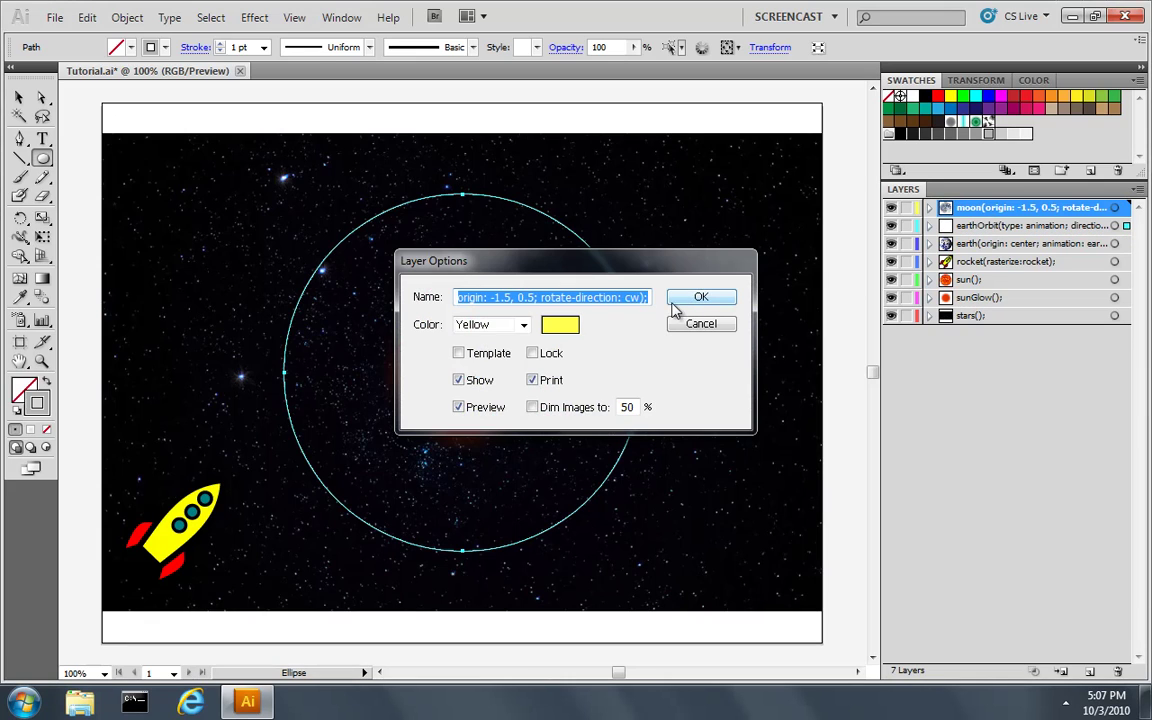
left_click(641, 298)
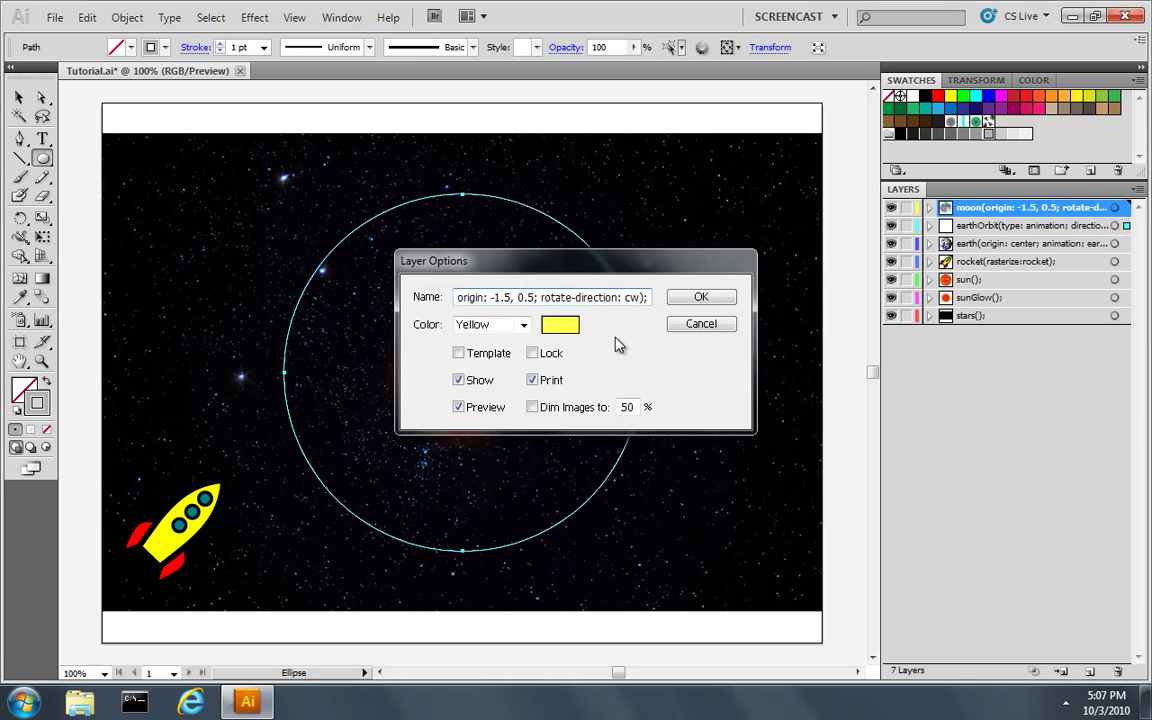
type("; animation: ")
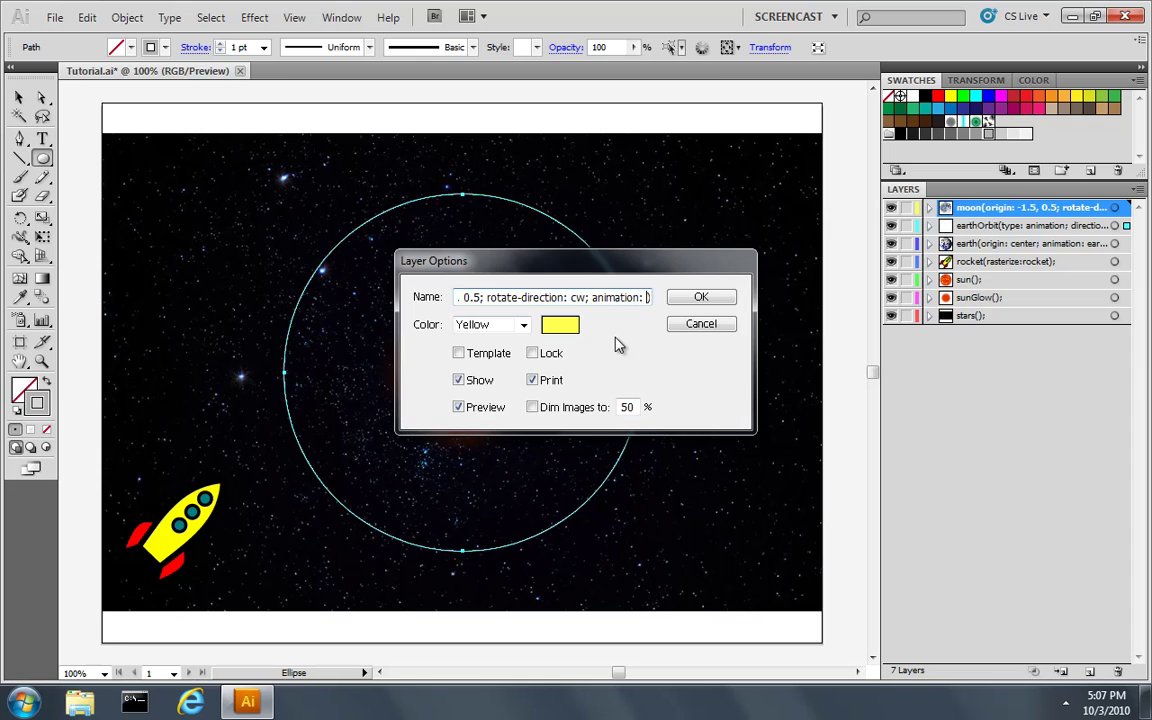
type("earthOrbit")
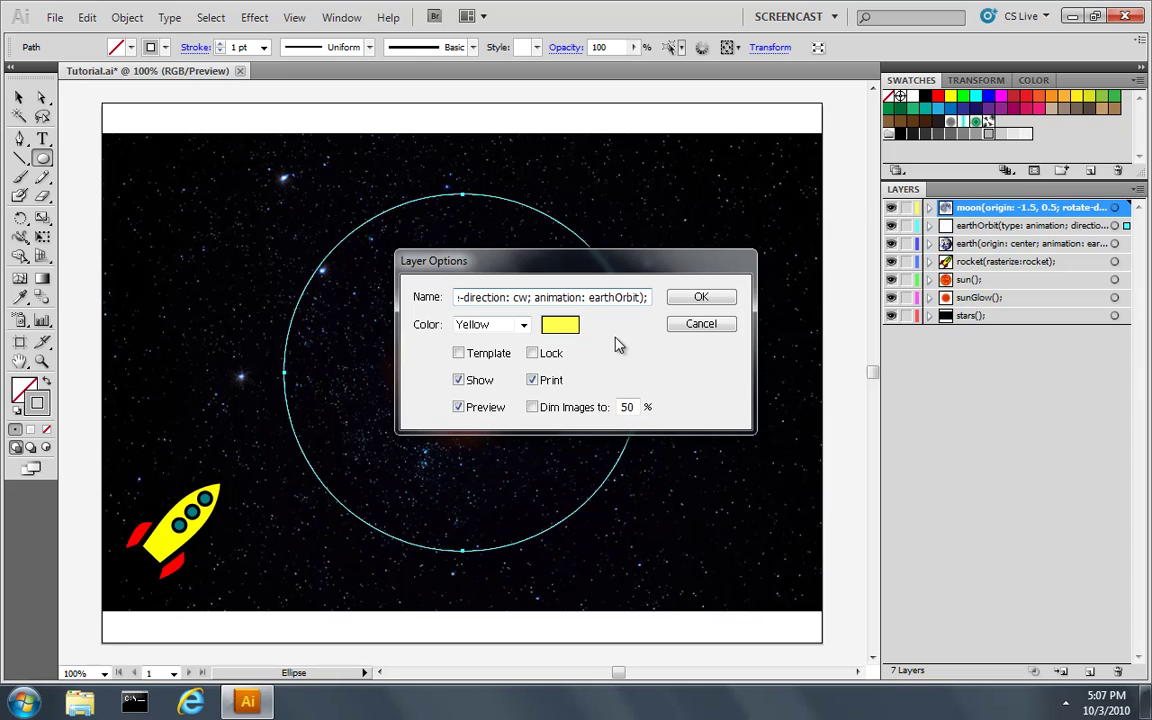
left_click(690, 298)
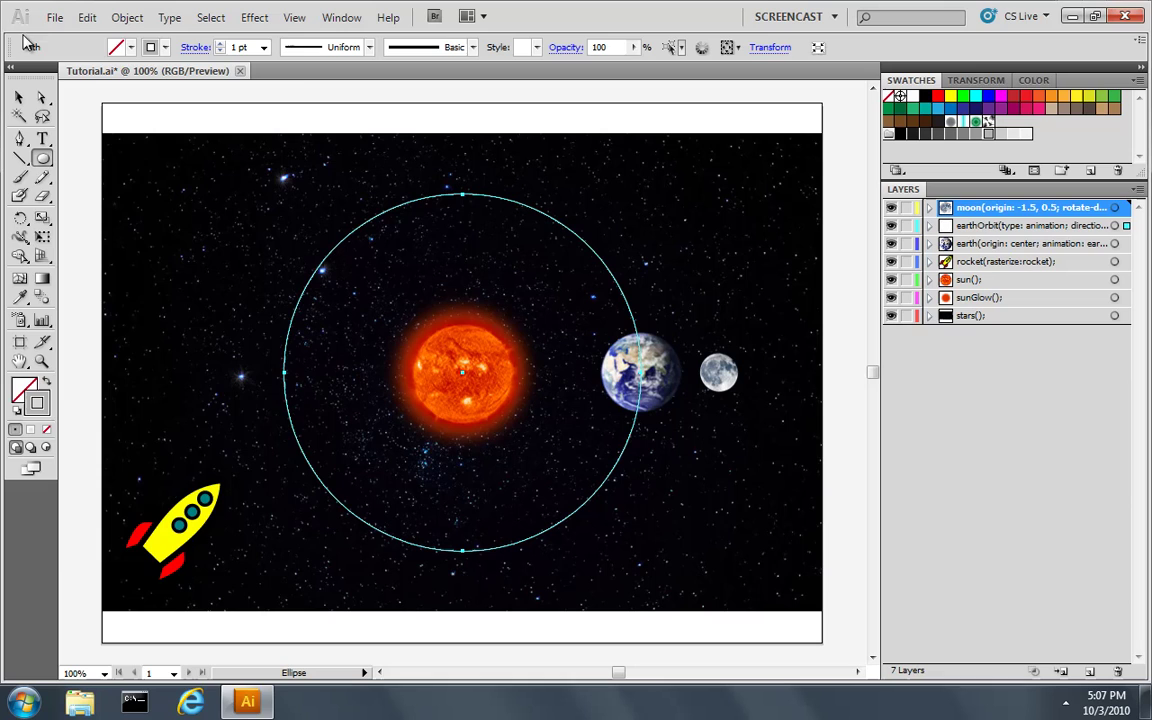
Export the scene as <canvas> HTML, replacing Tutorial.html, and close the browser preview.
left_click(52, 18)
left_click(122, 401)
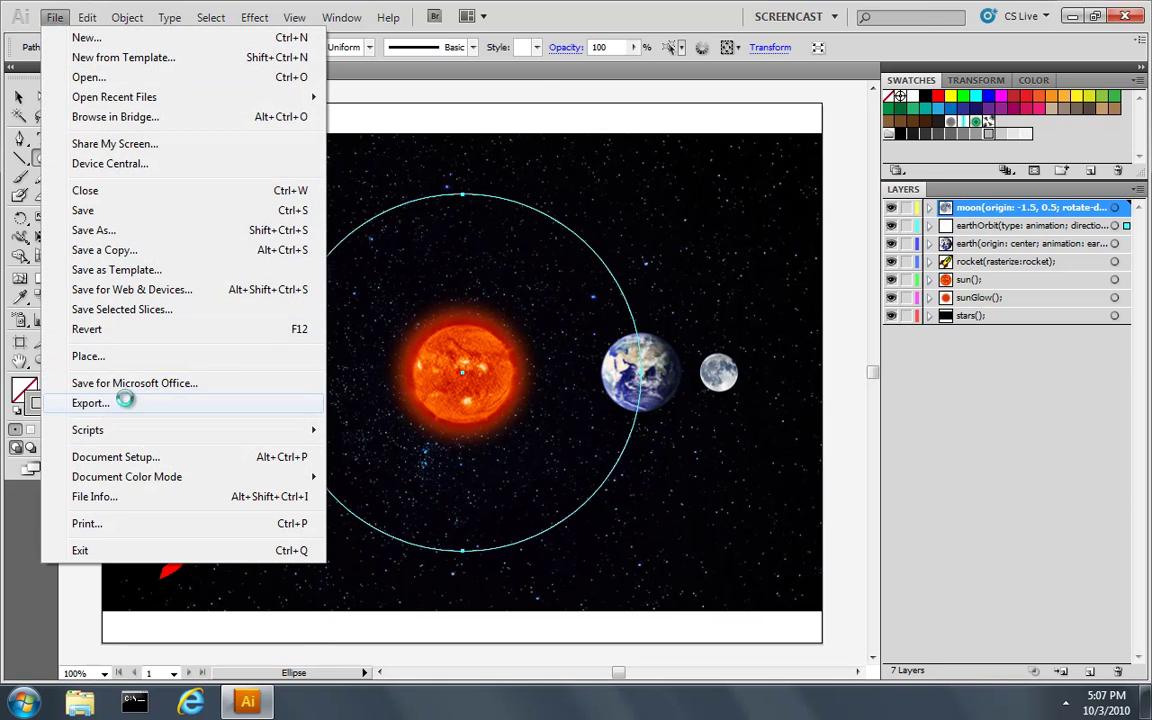
left_click(856, 580)
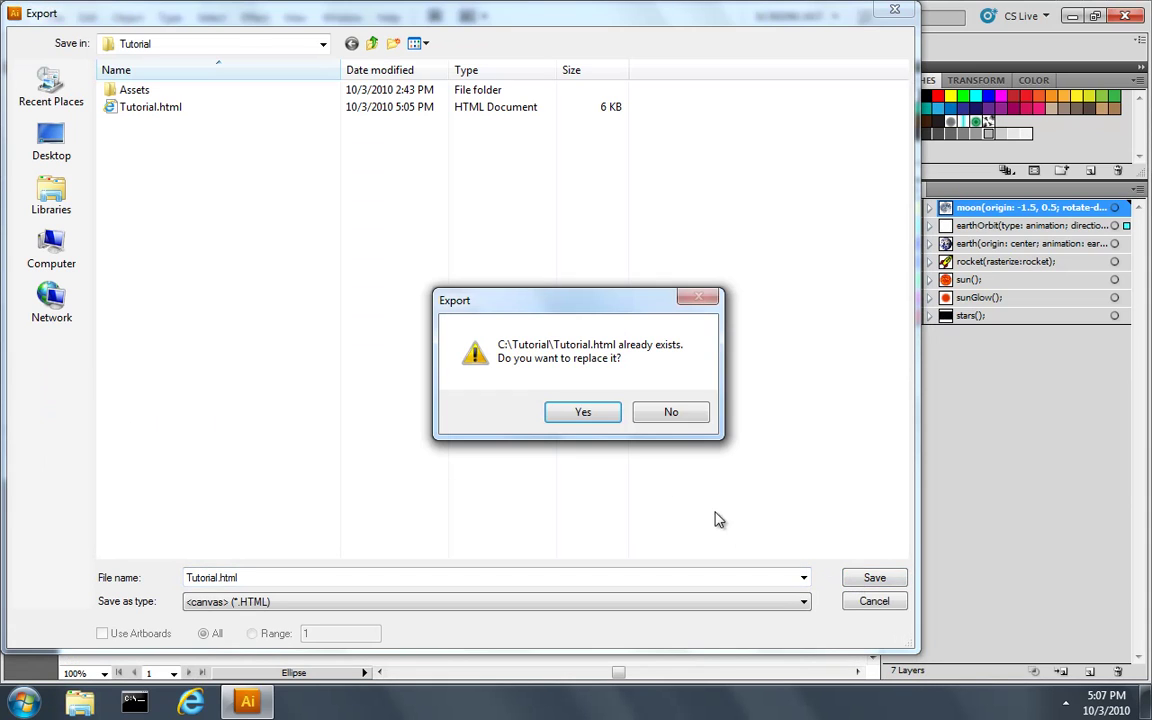
left_click(588, 414)
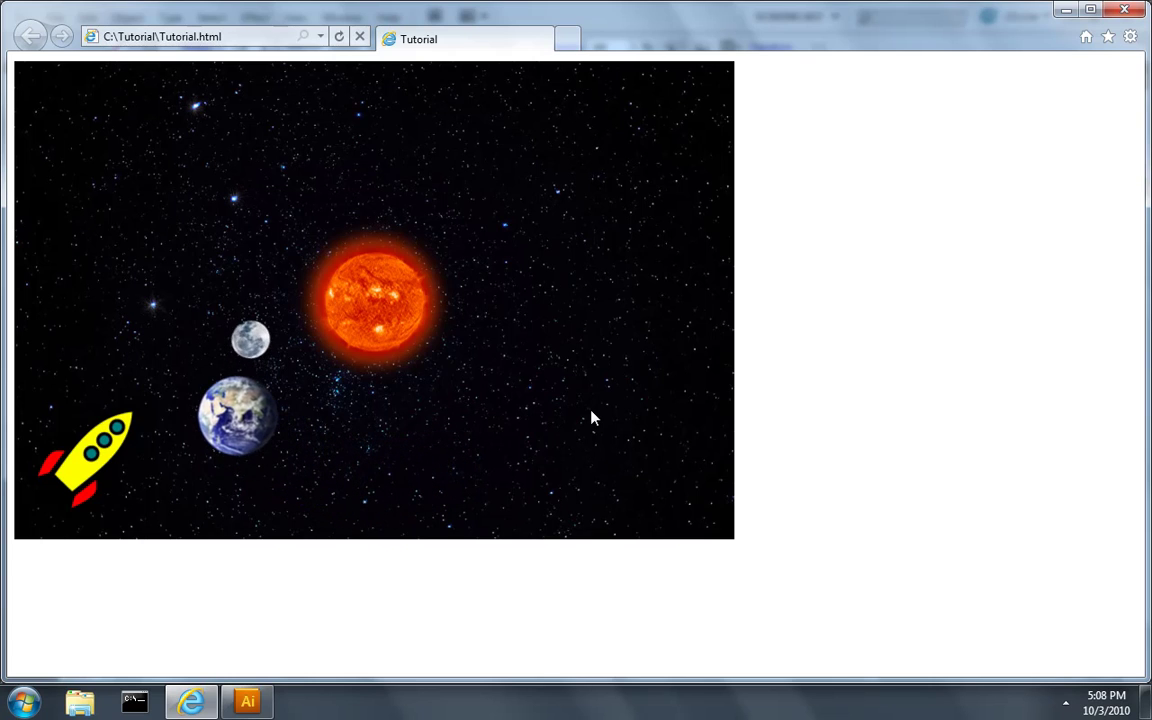
left_click(1124, 10)
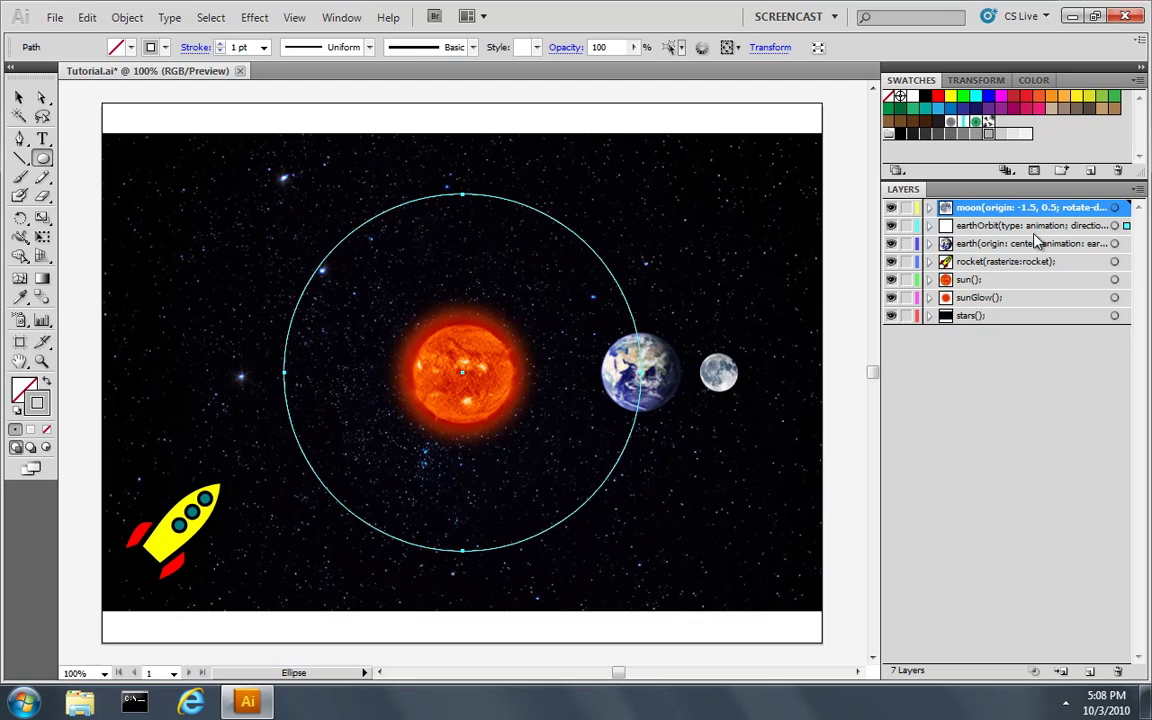
Add a layer above the rocket named 'rocketPath(type: animation; direction: forward; duration: 10);', then zoom out.
left_click(918, 261)
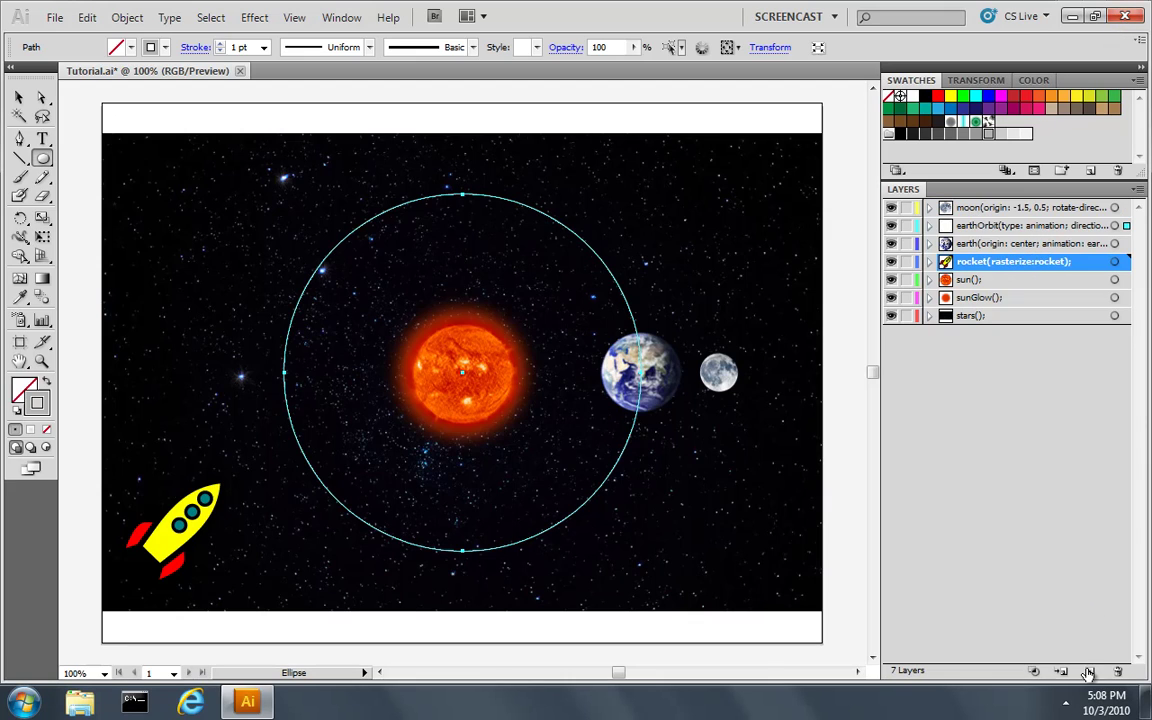
left_click(1088, 672)
double_click(968, 264)
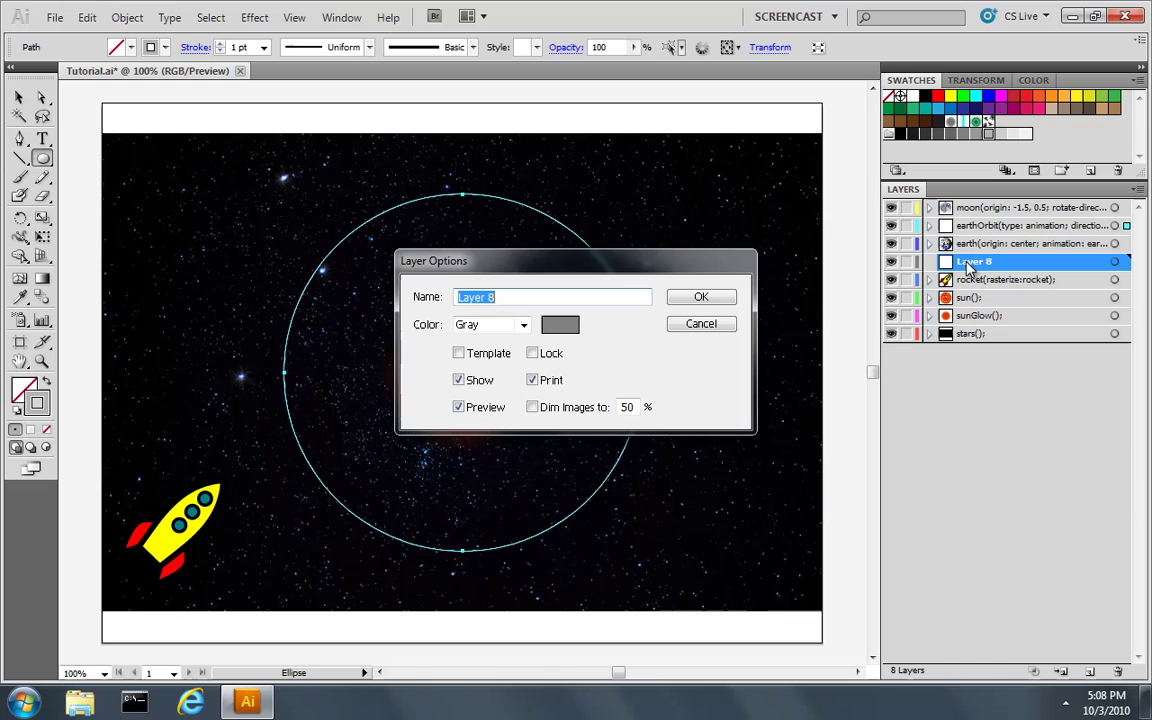
type("rocketPath(type:")
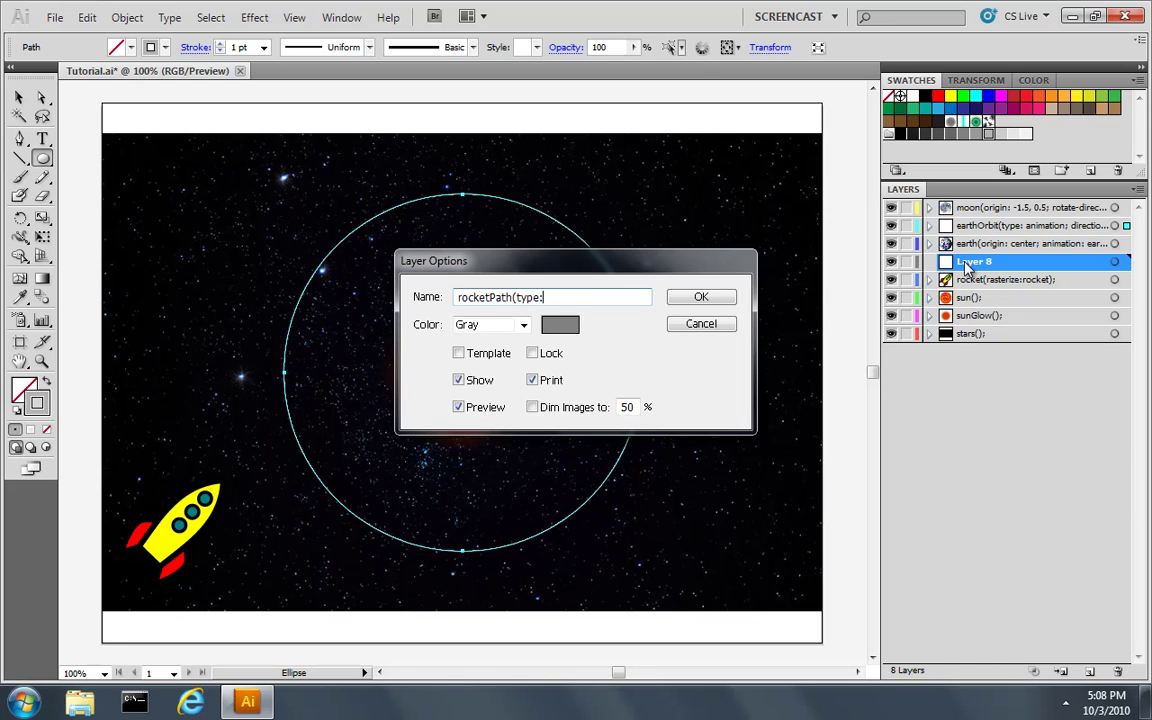
type(" animation; direction: forwar")
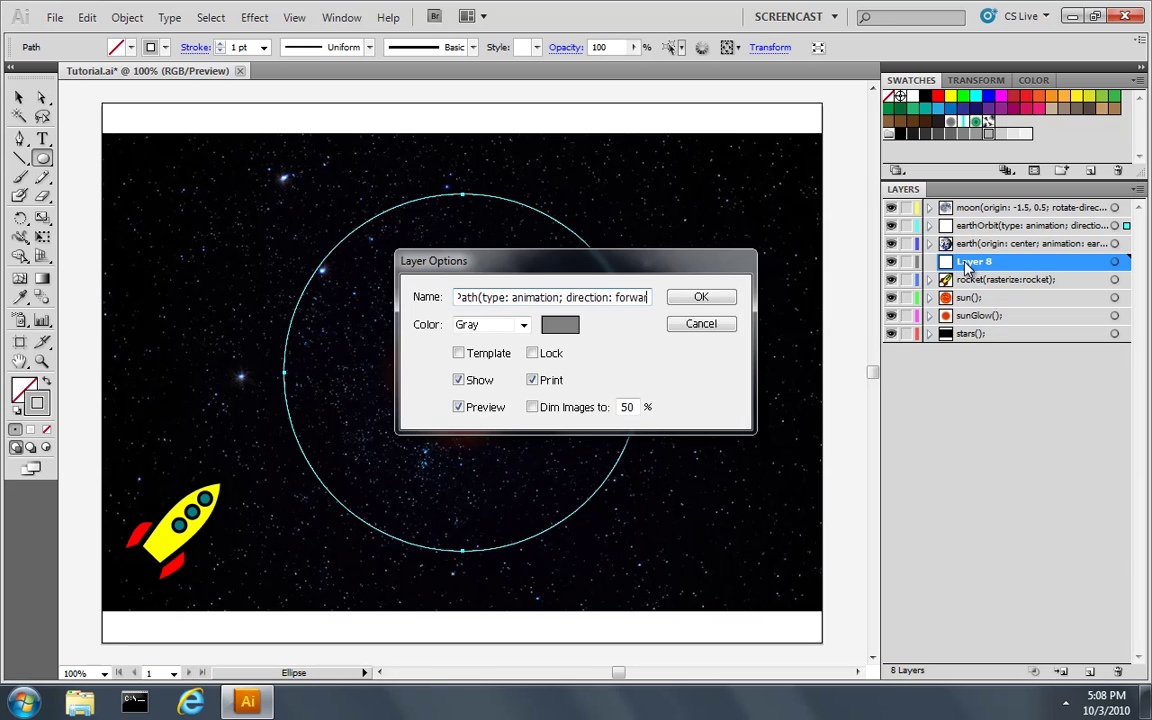
type("d; duration:")
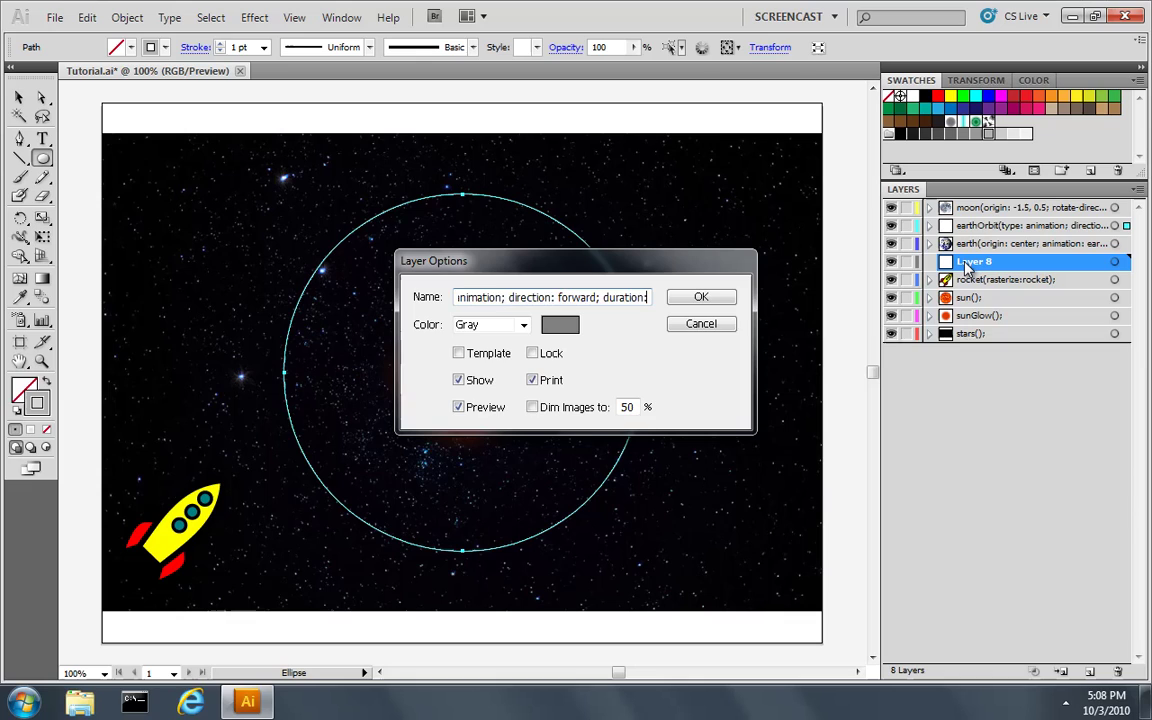
type(" 10);")
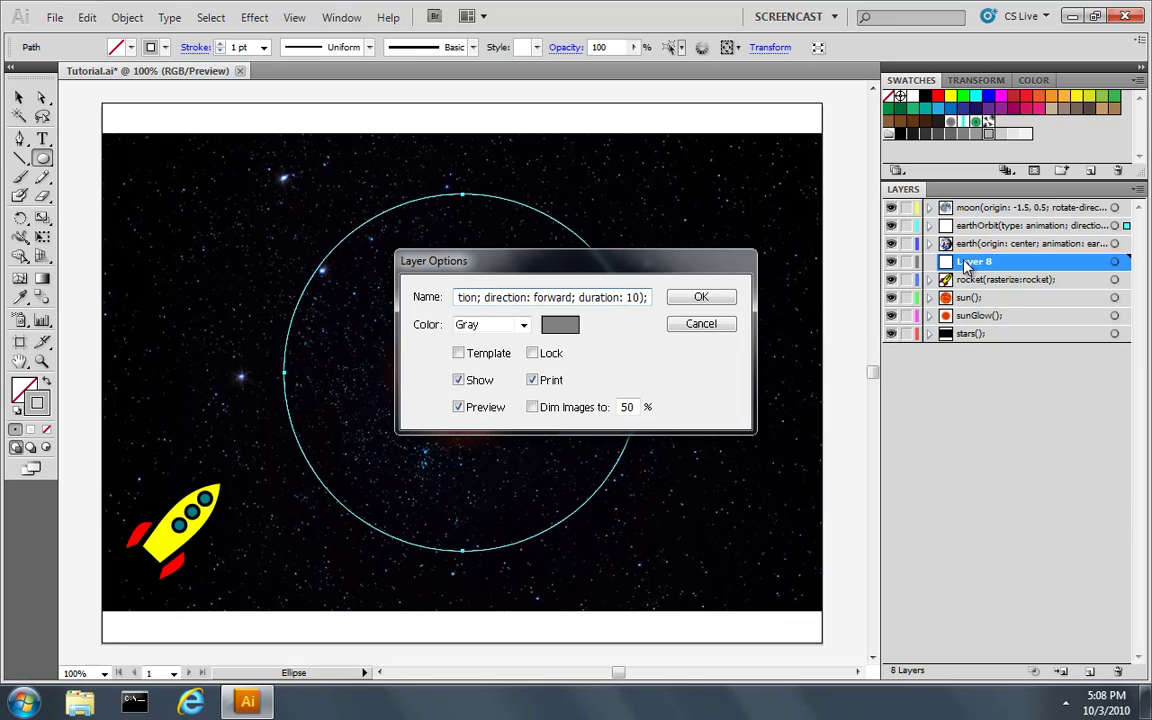
left_click(727, 305)
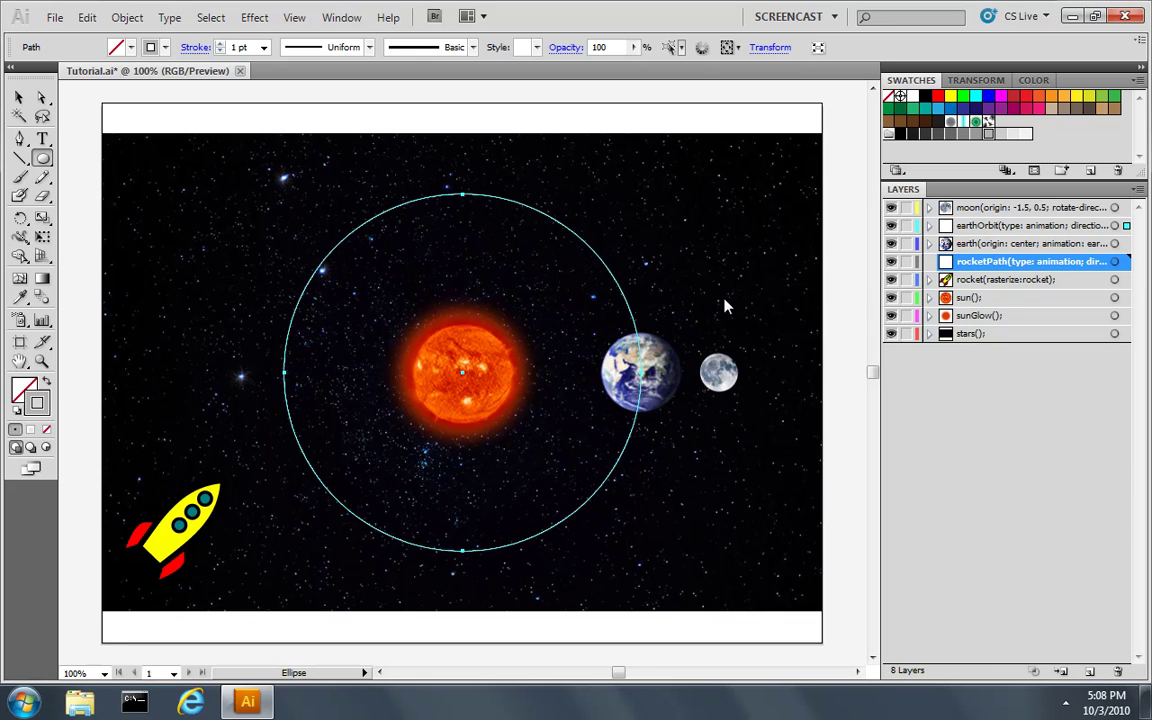
left_click(42, 361)
left_click(456, 376, "alt")
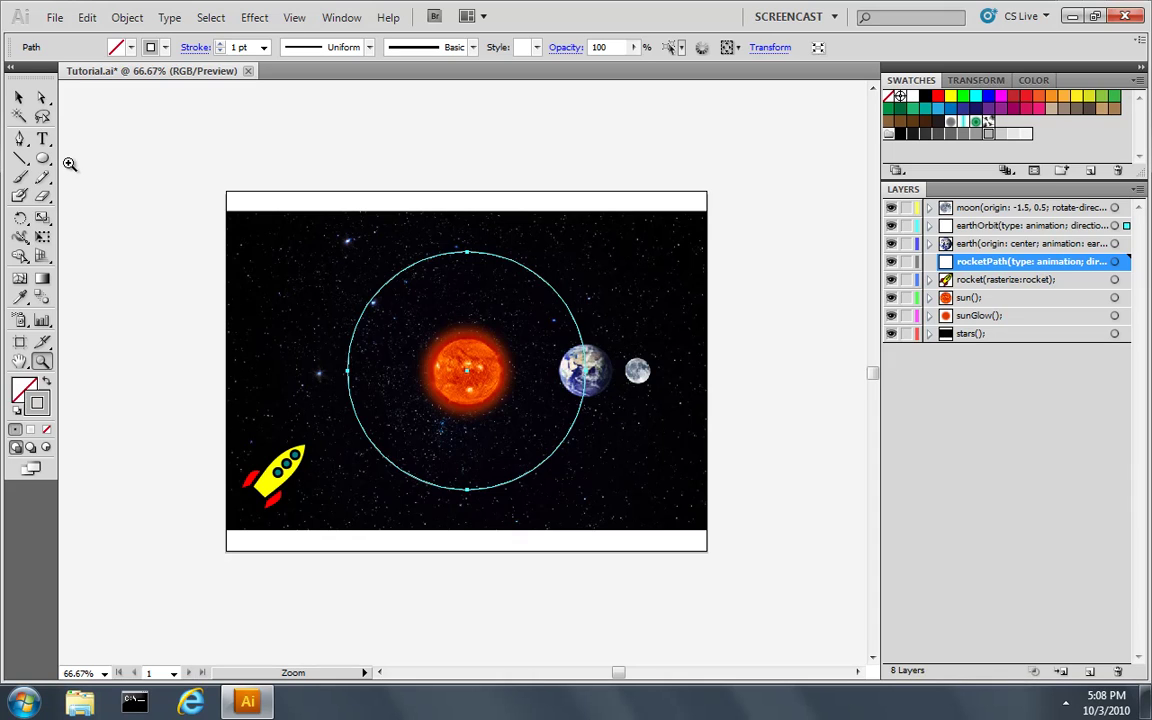
Draw a four-point curved Pen path from left of the canvas, over the orbit, past the earth to the right.
left_click(20, 138)
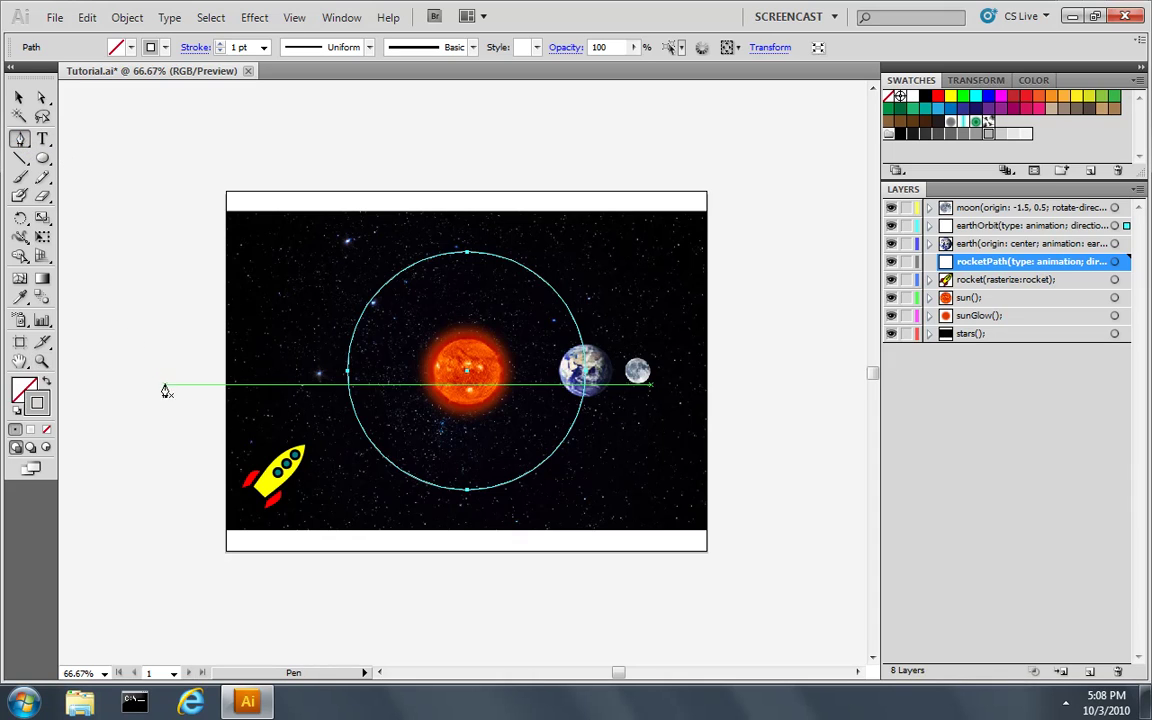
left_click_drag(167, 397, 245, 345)
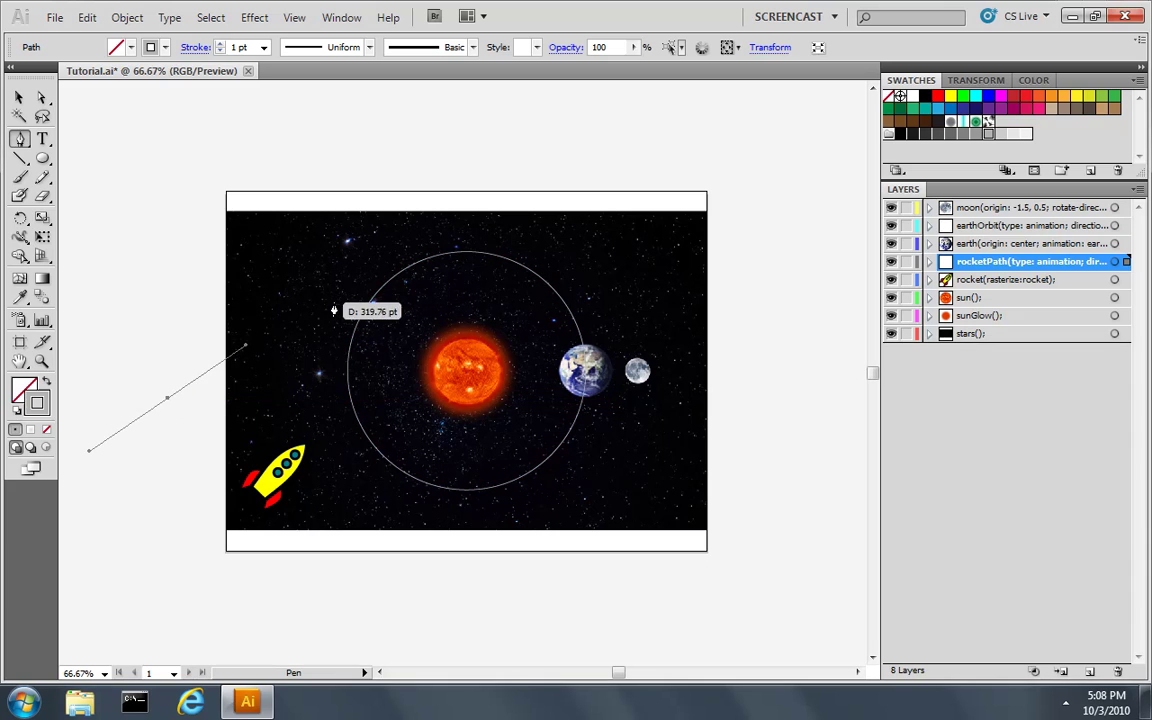
left_click_drag(380, 267, 475, 253)
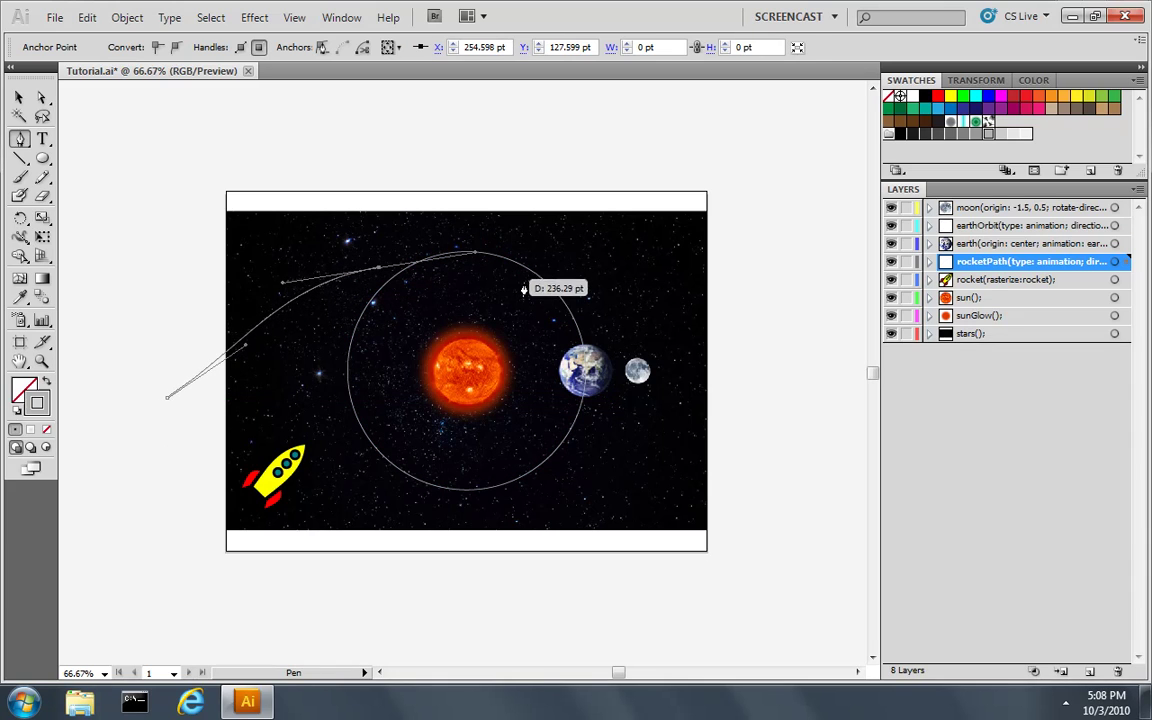
left_click_drag(544, 294, 652, 328)
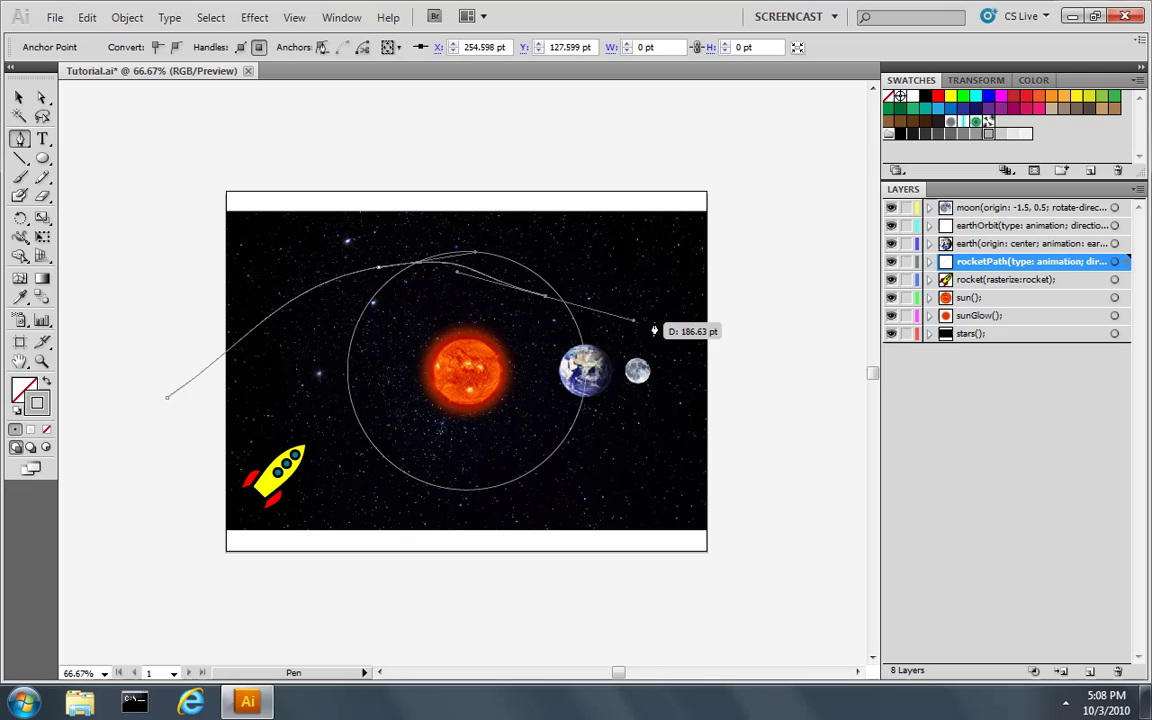
left_click_drag(721, 307, 794, 276)
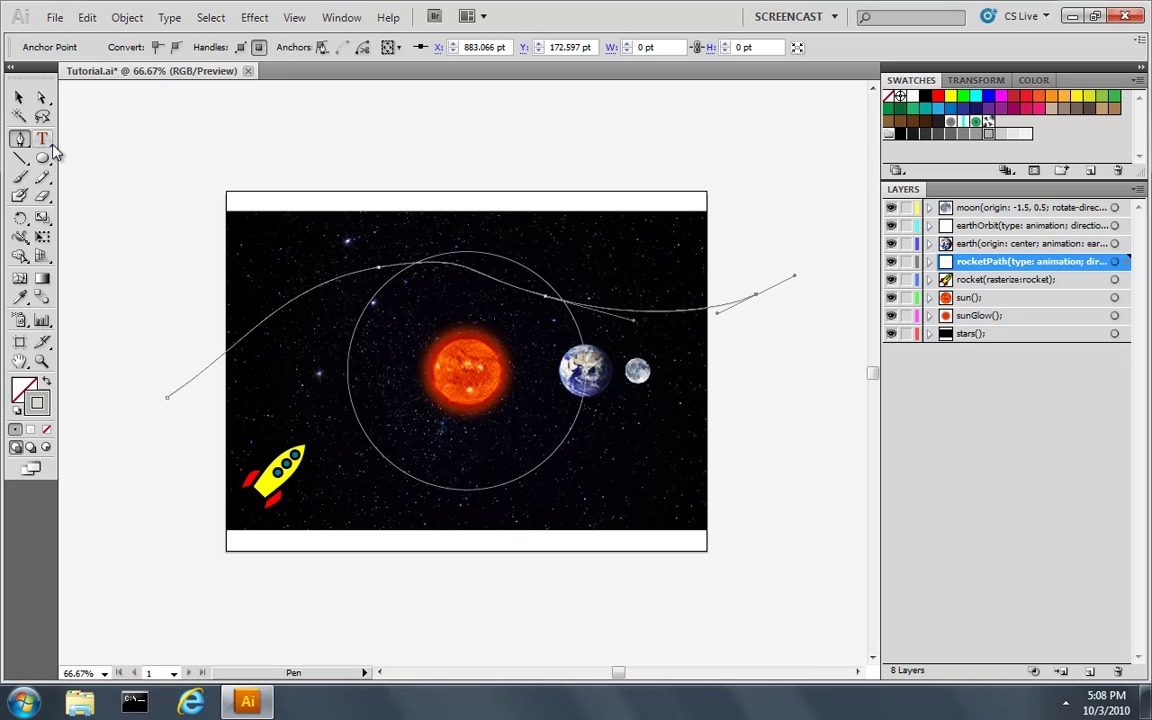
left_click(18, 97)
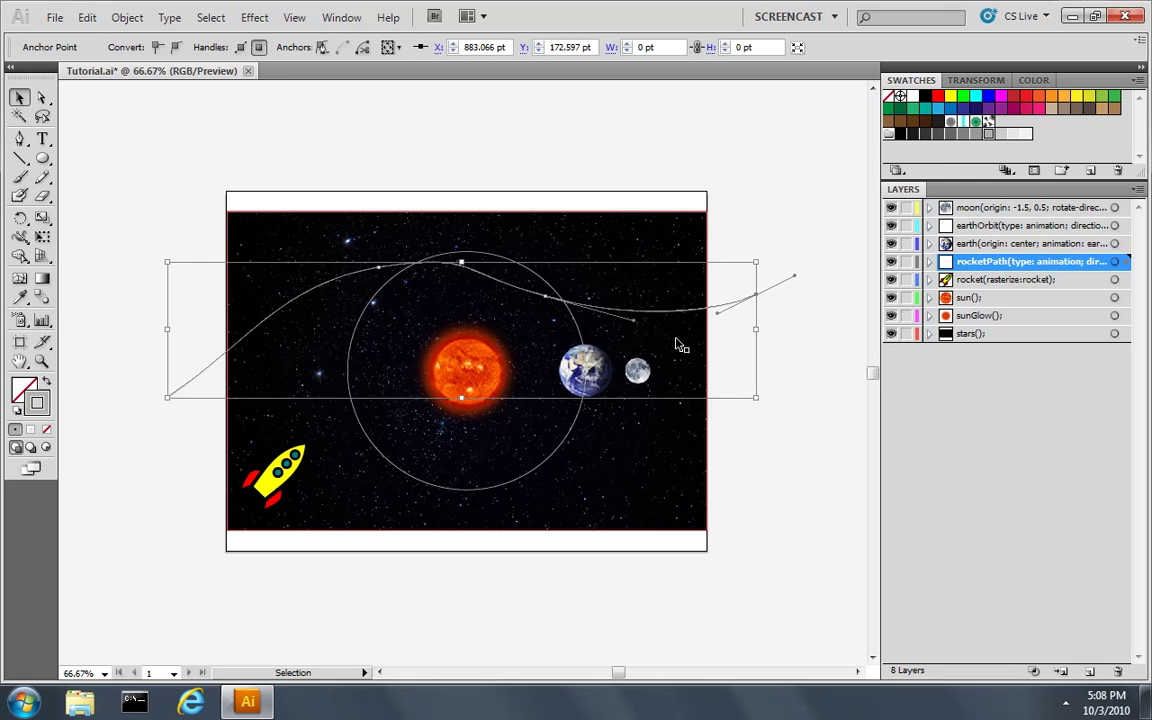
Add 'origin: center; animation: rocketPath; follow-orientation: 90' to the rocket layer name and rotate the rocket upright.
double_click(1010, 280)
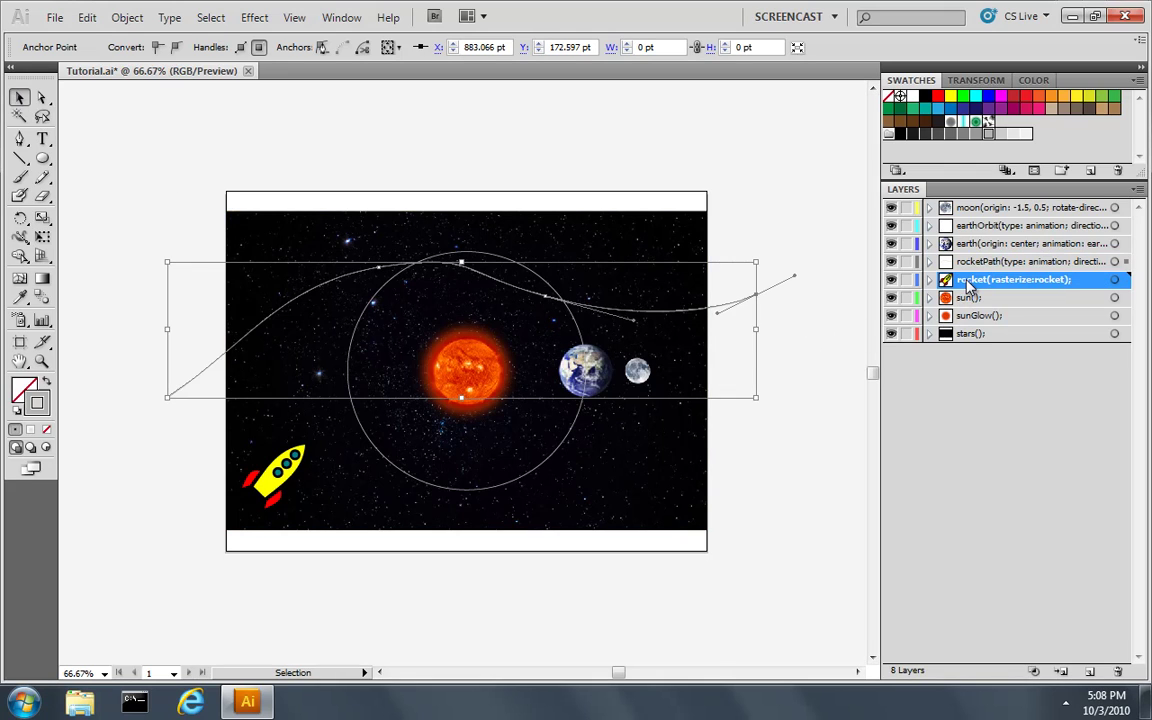
left_click(572, 296)
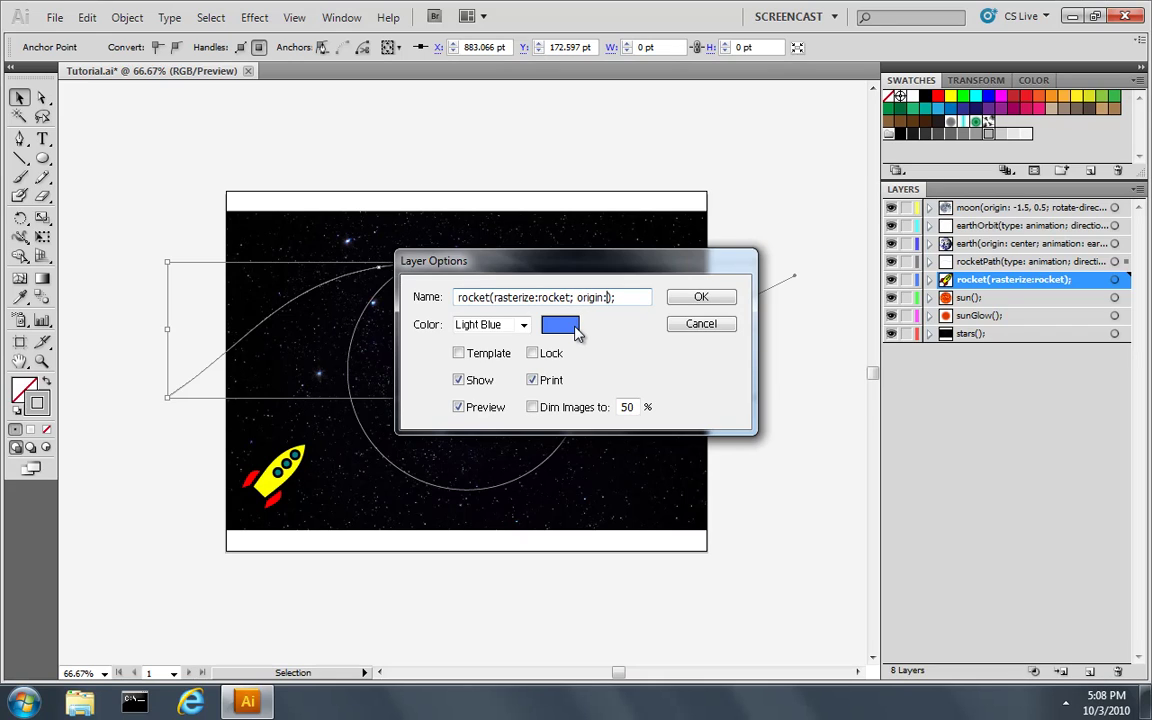
type("; origin: center; animation")
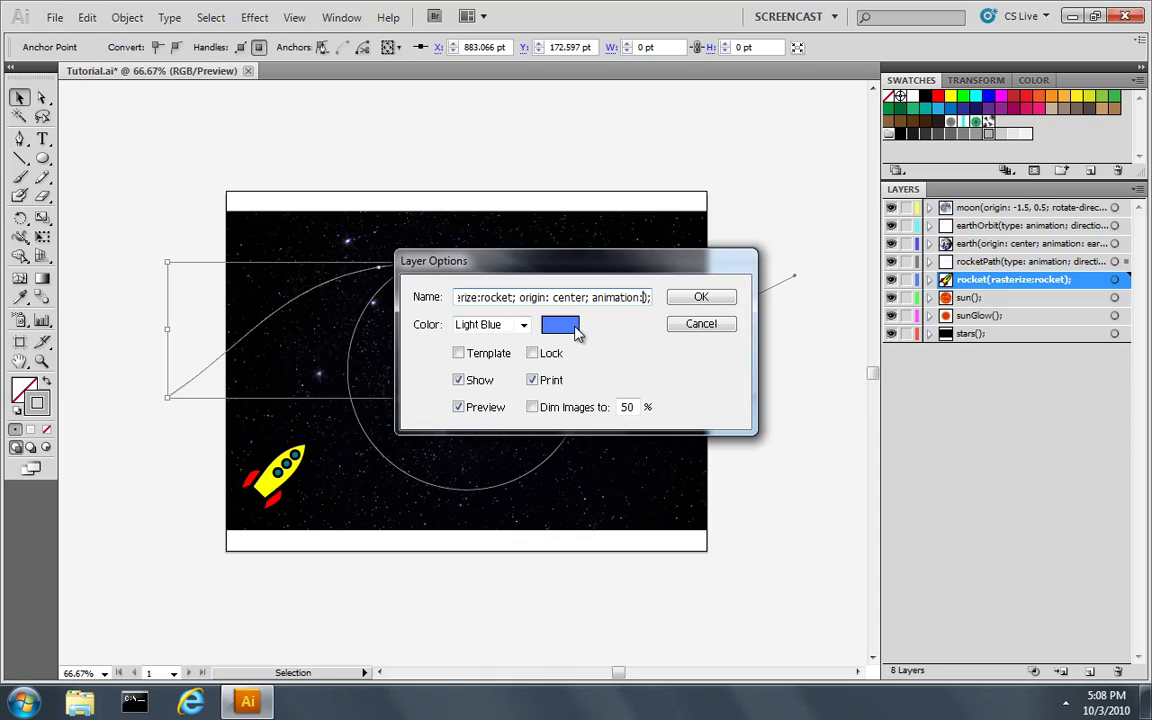
type(": rocketPath")
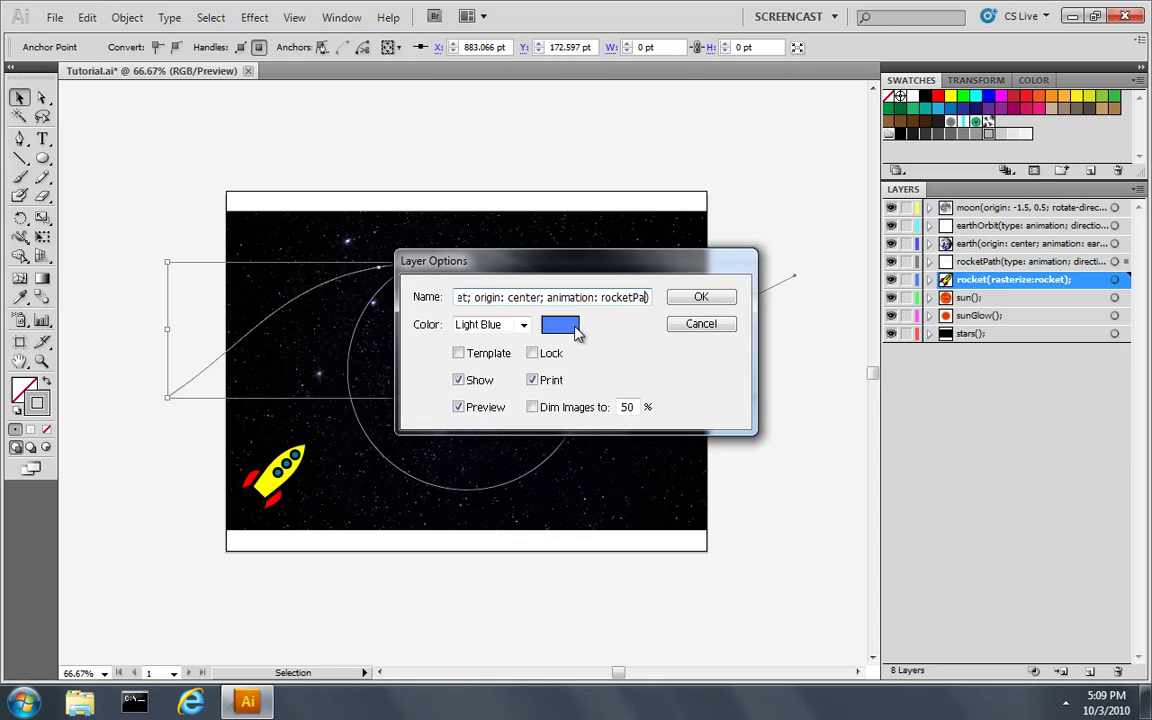
type(";")
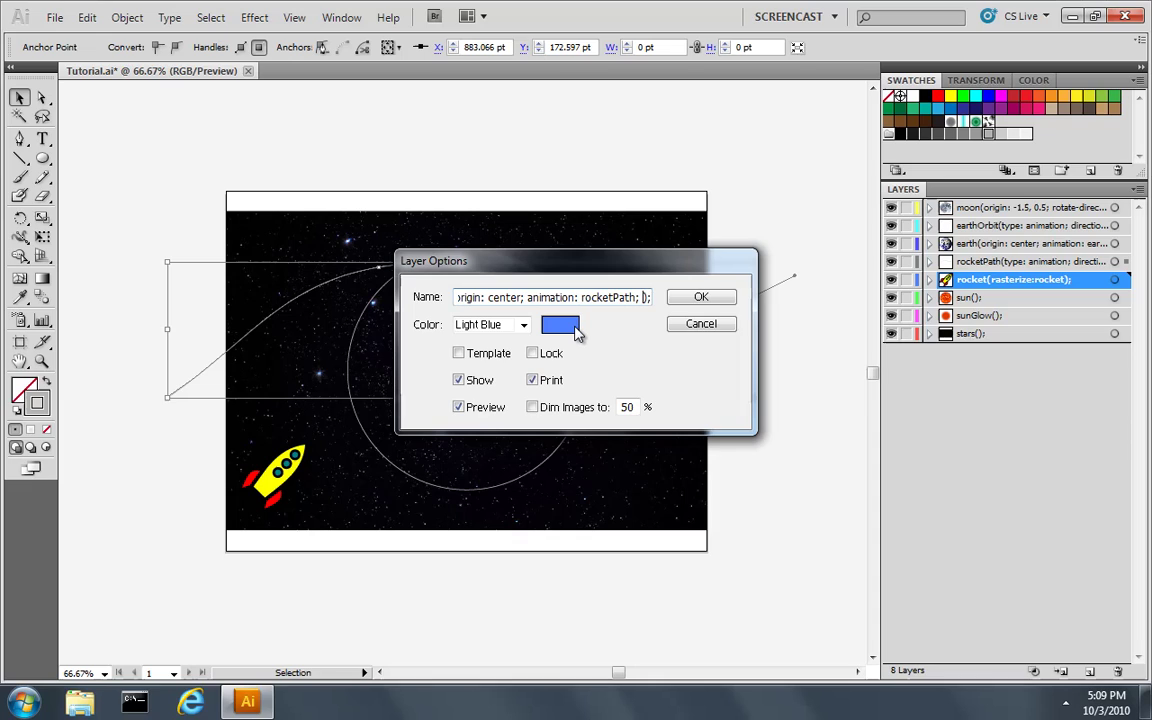
type(" follow-orientation:")
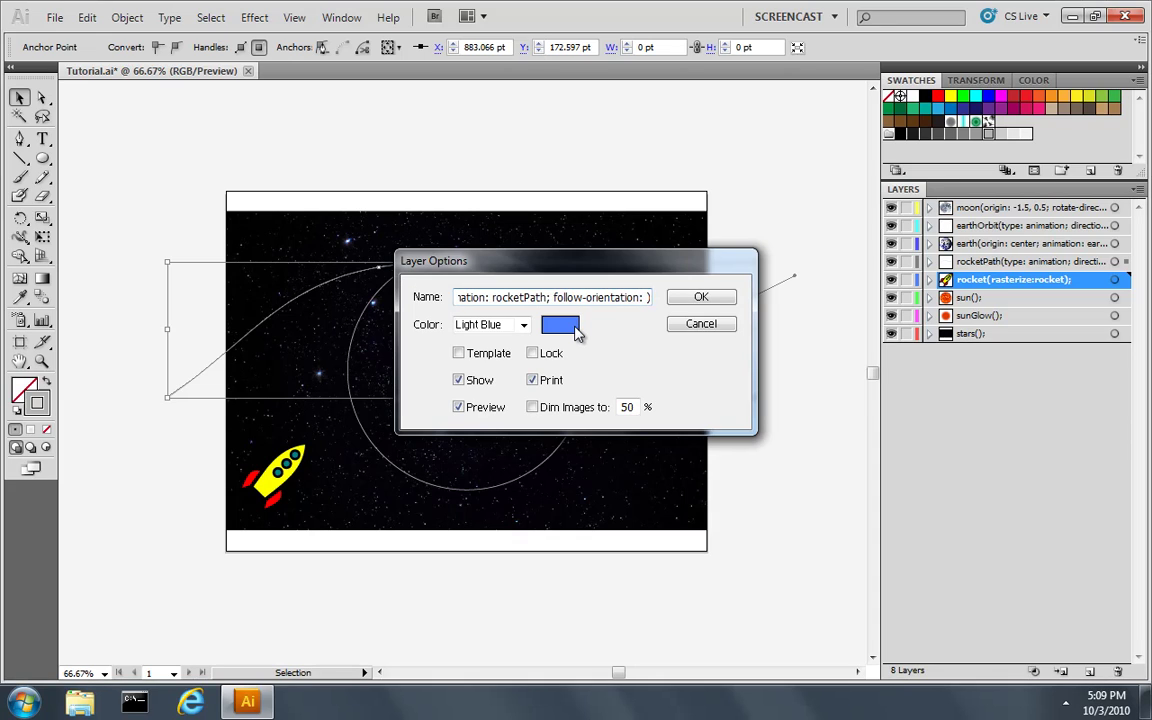
type(" 90")
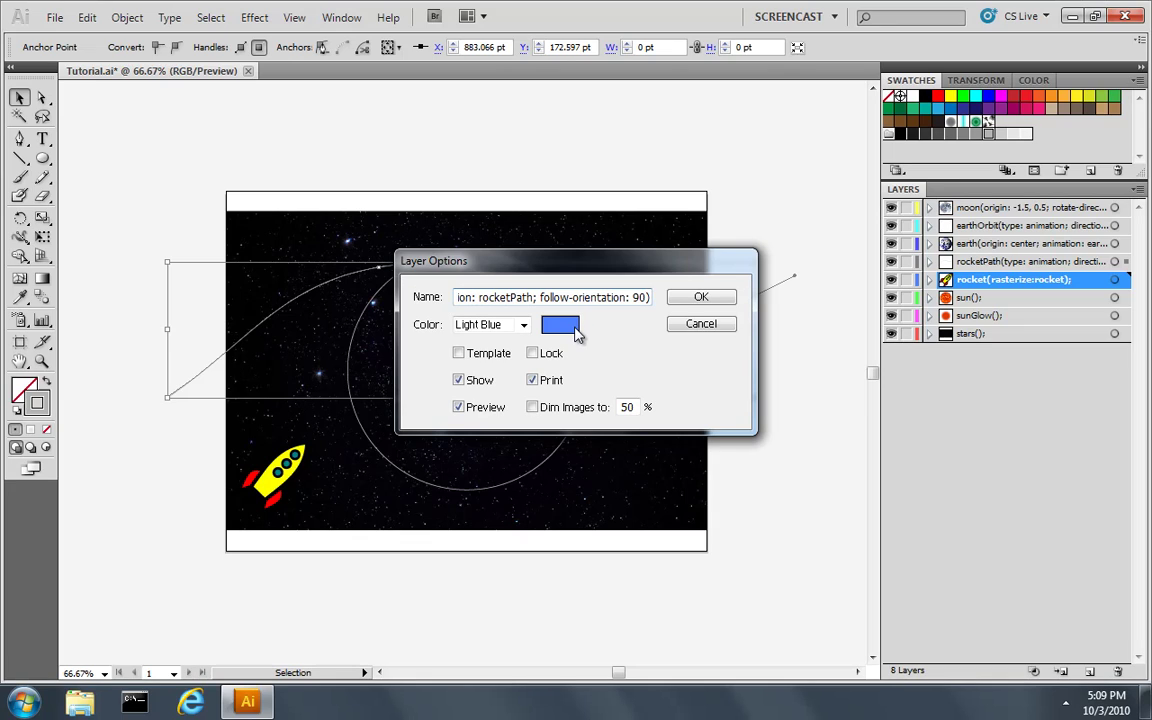
left_click(700, 298)
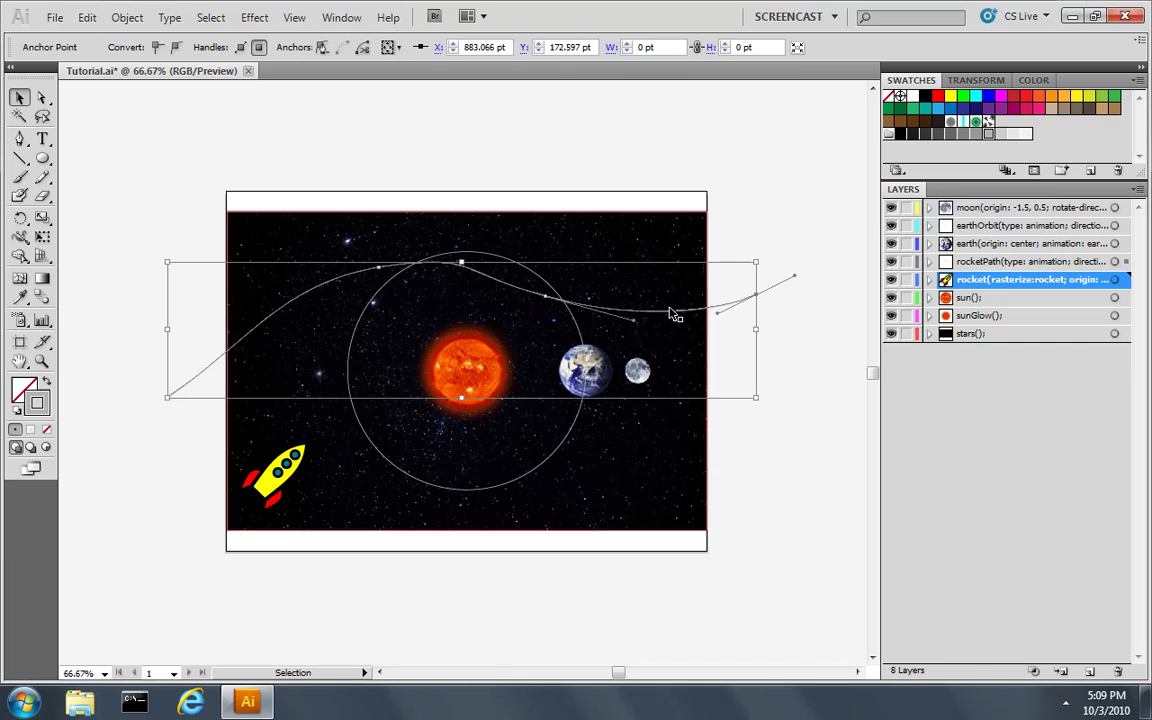
left_click(311, 457)
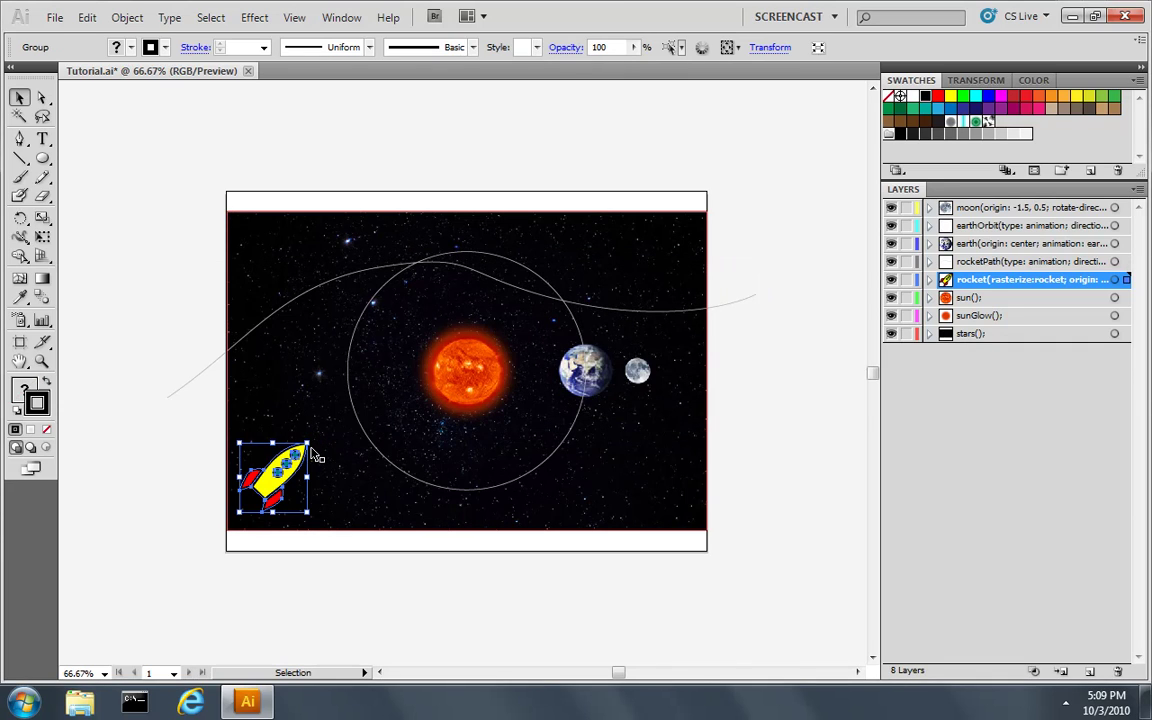
left_click_drag(311, 452, 297, 437)
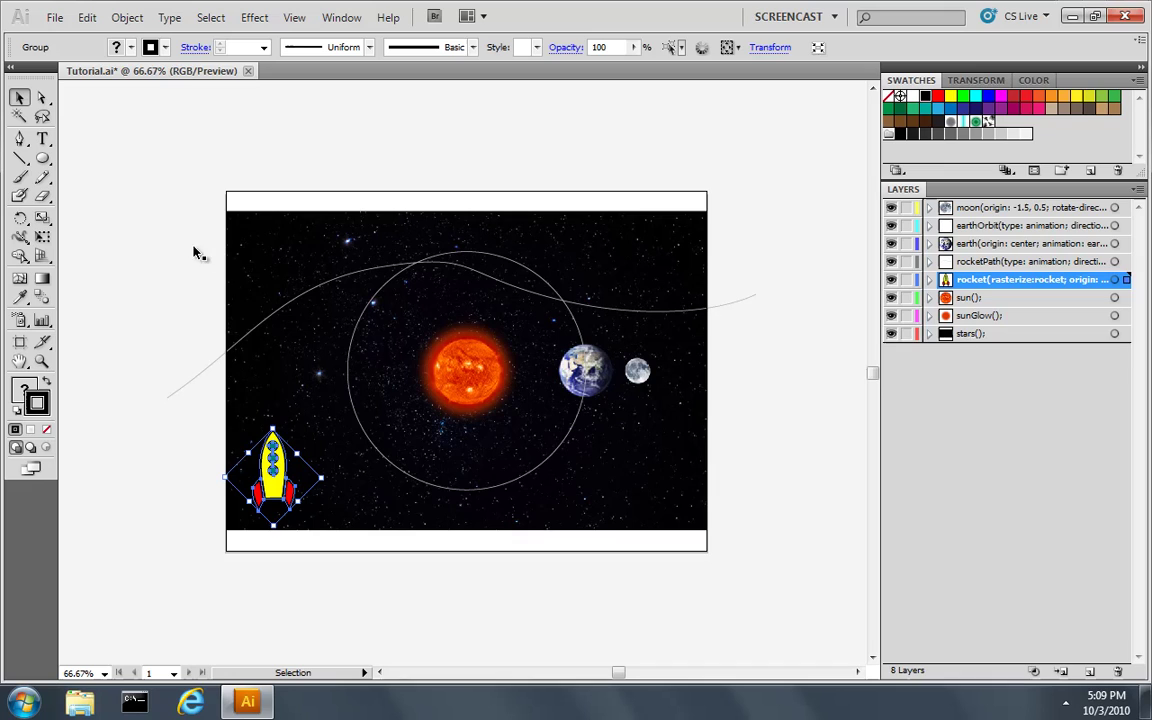
Rename the stars layer to 'stars(crop: yes);'.
double_click(960, 333)
left_click(487, 297)
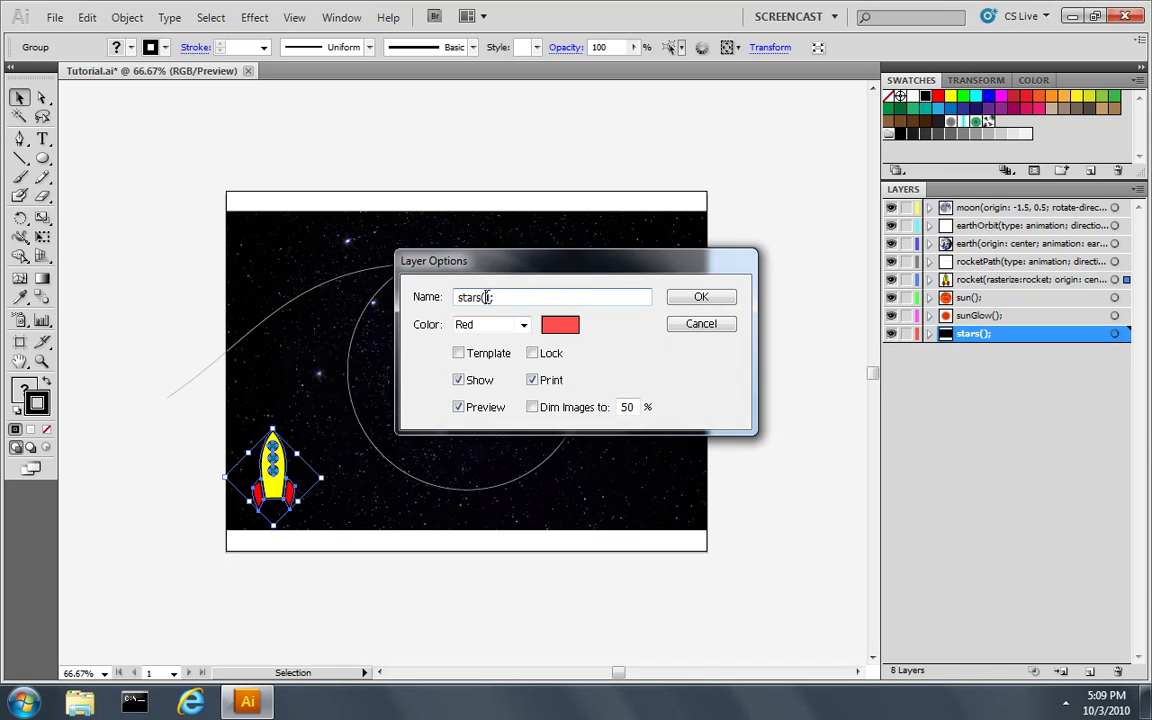
type("crop: yes")
left_click(697, 300)
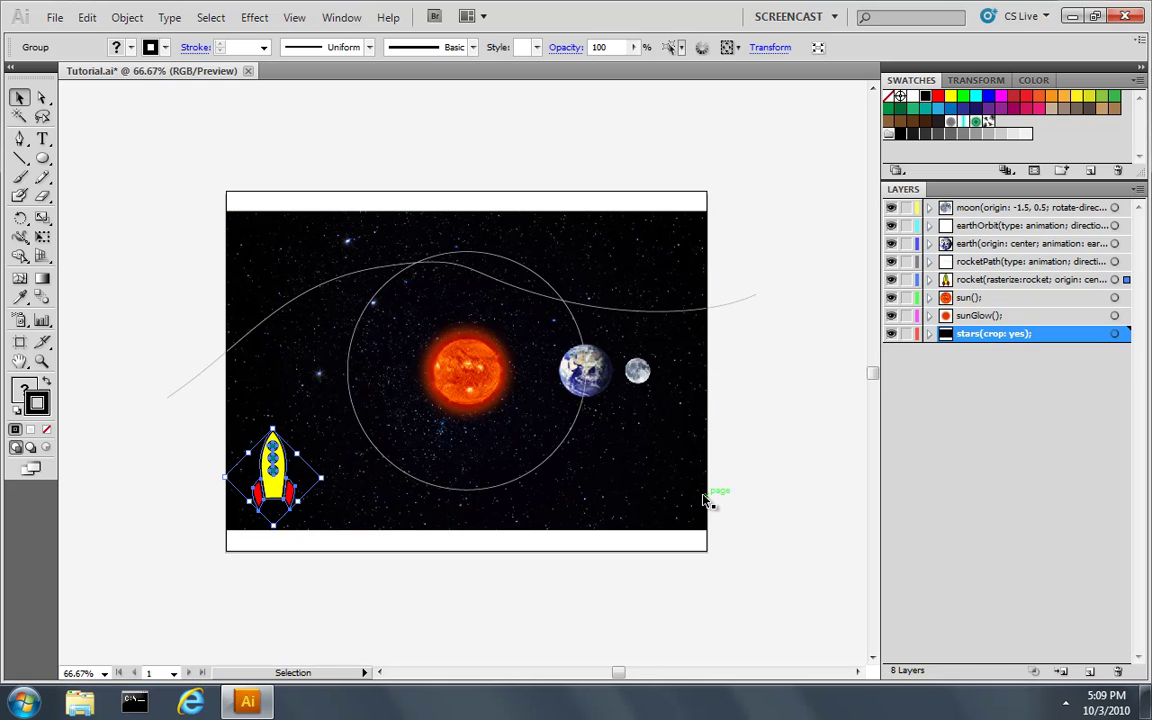
Export the scene as <canvas> HTML to Tutorial.html.
left_click(52, 16)
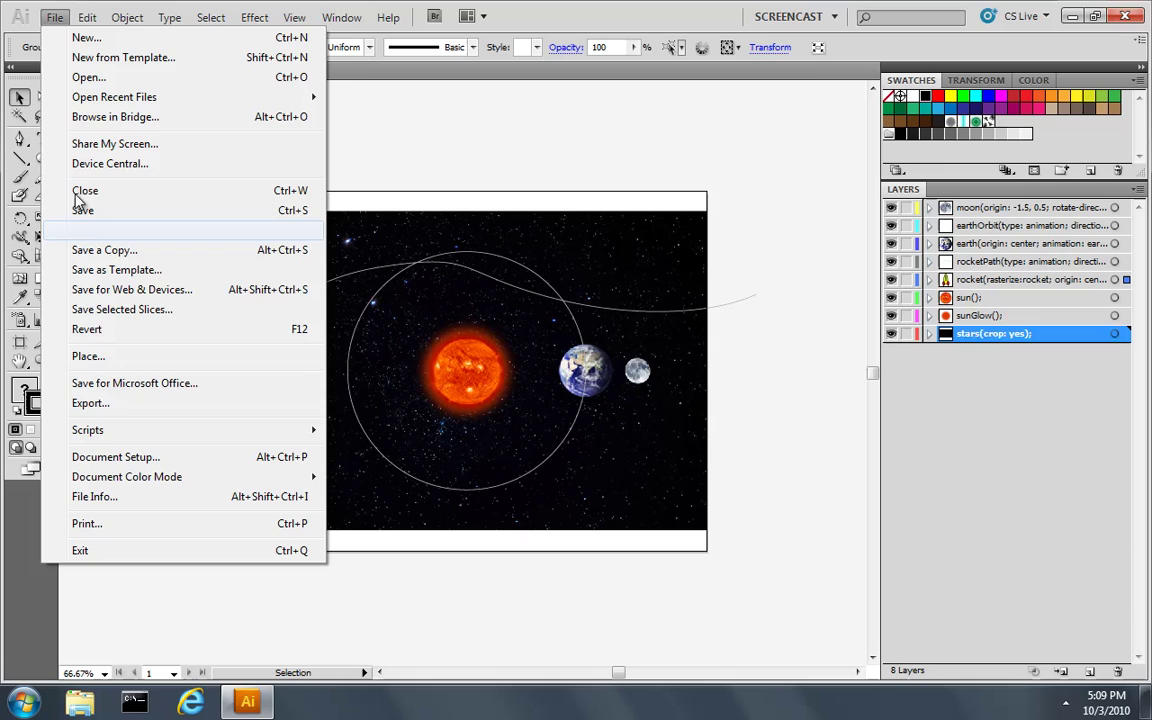
left_click(95, 403)
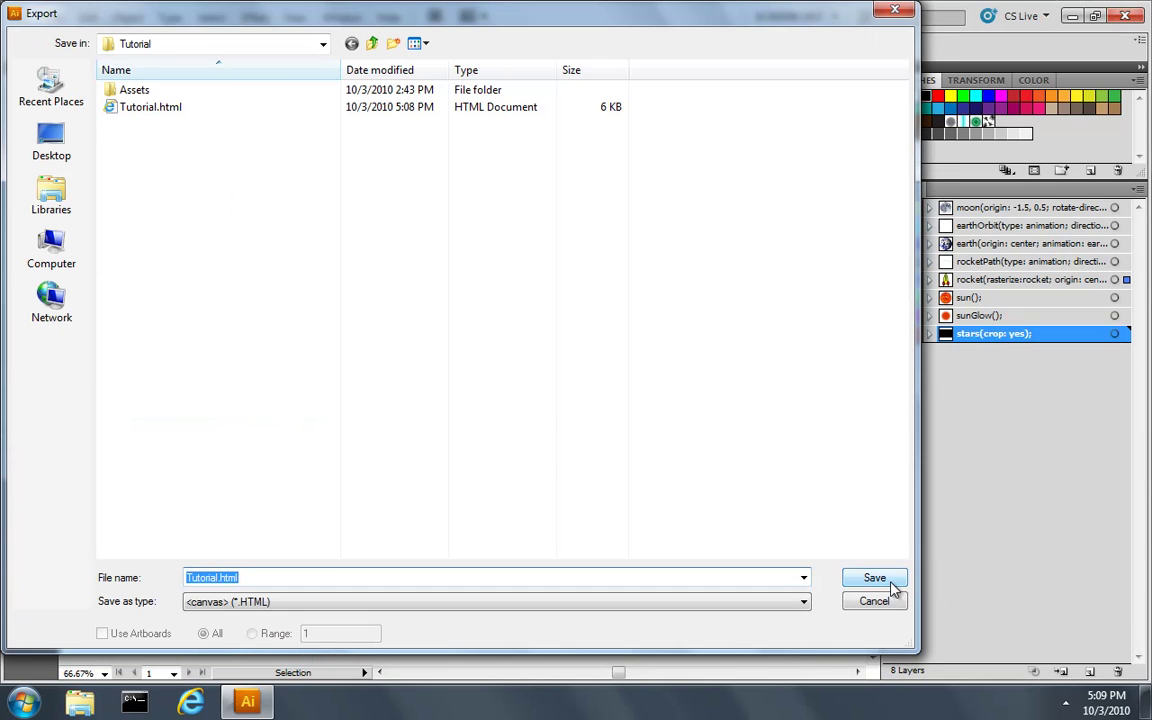
left_click(874, 579)
Confirm replacing the existing Tutorial.html so the new export previews in the browser.
left_click(583, 413)
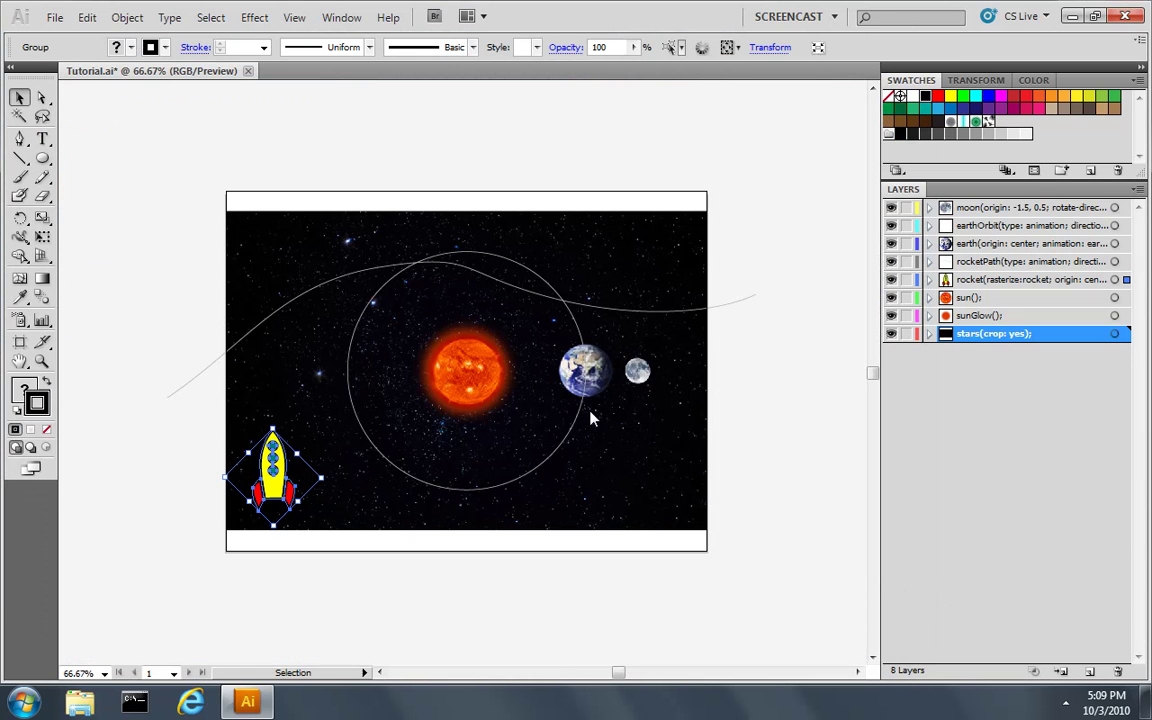